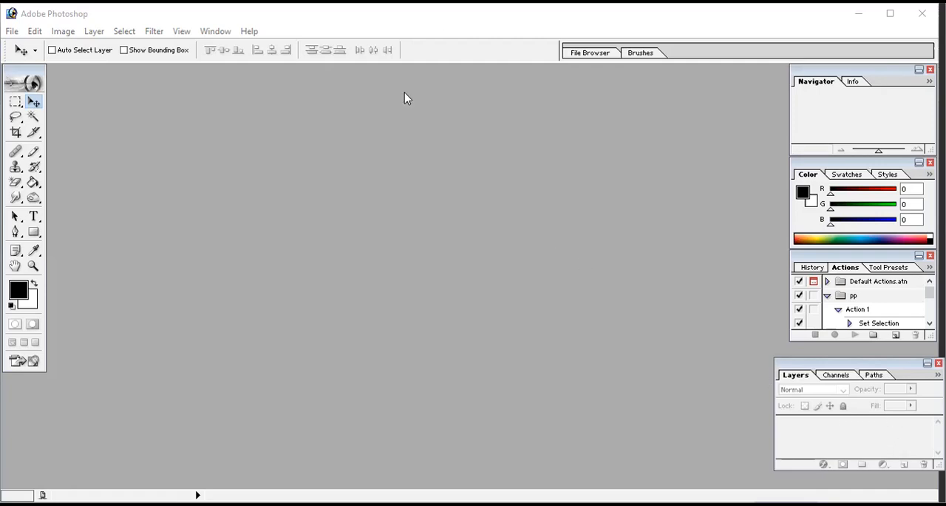
{"action": "left_click", "coordinate": [213, 32]}
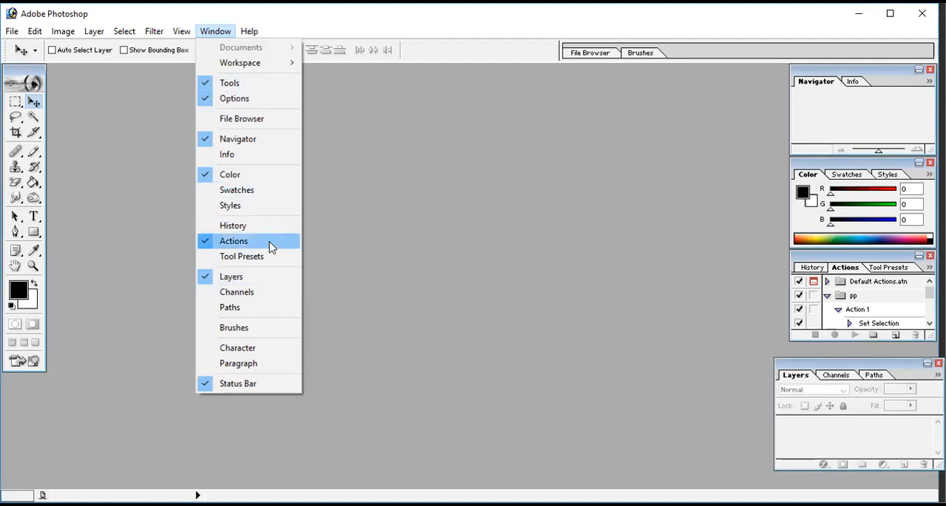
{"action": "left_click", "coordinate": [319, 290]}
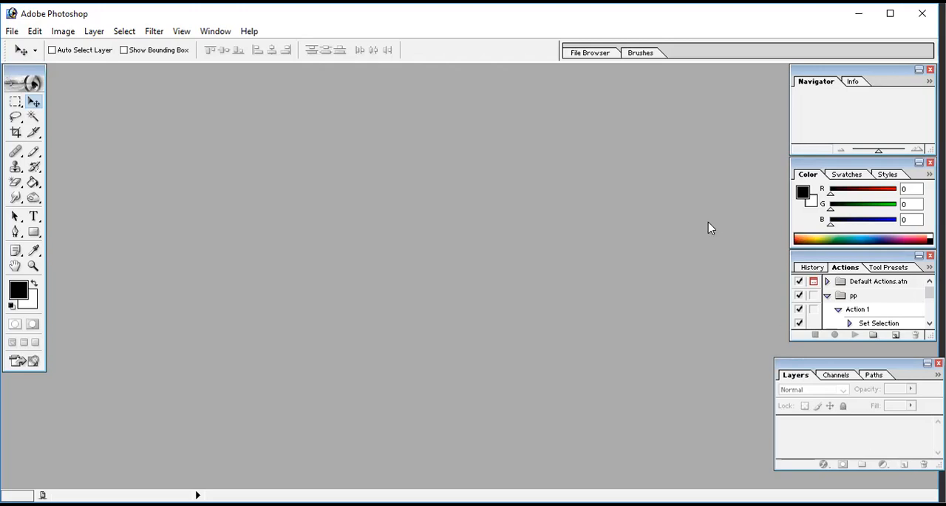
{"action": "left_click", "coordinate": [215, 31]}
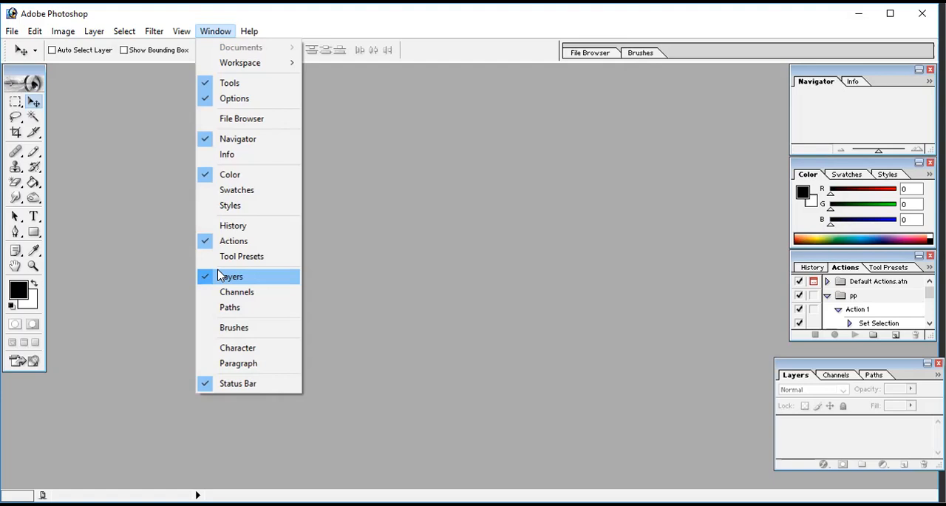
Step: Create a white 1366 × 768 pixel RGB document at 72 pixels/inch and maximize its document window
{"action": "mouse_move", "coordinate": [12, 31]}
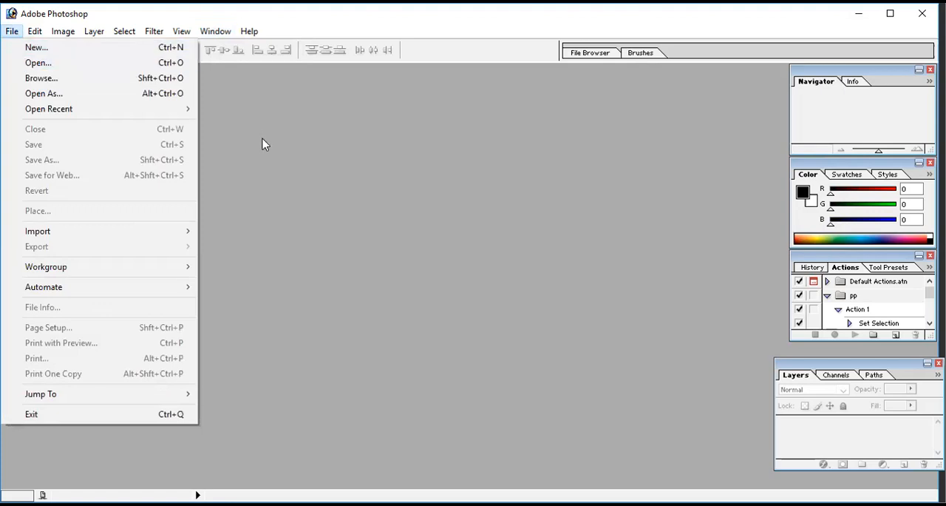
{"action": "left_click", "coordinate": [116, 50]}
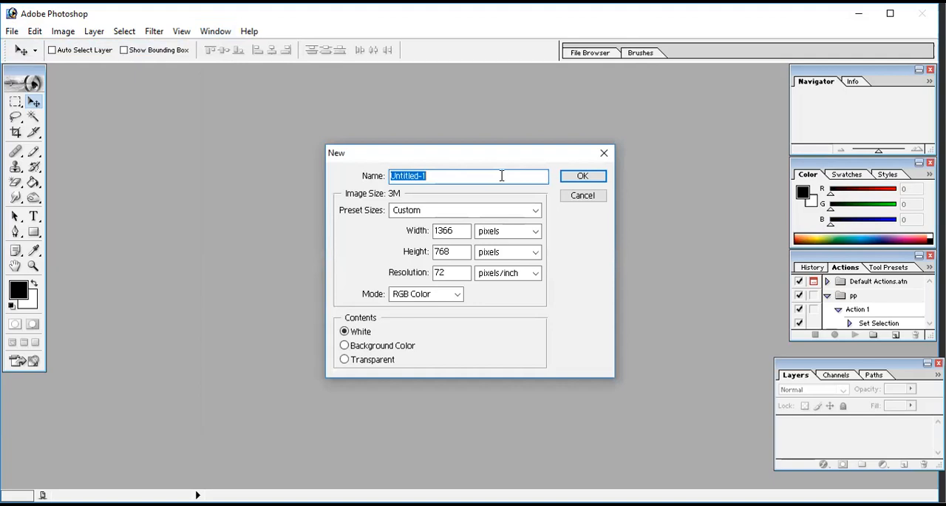
{"action": "left_click", "coordinate": [600, 177]}
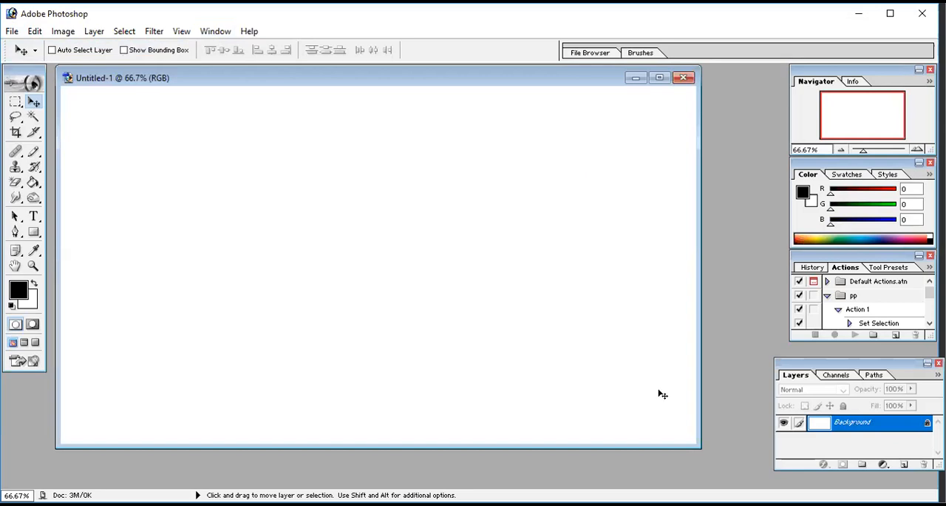
{"action": "left_click", "coordinate": [660, 79]}
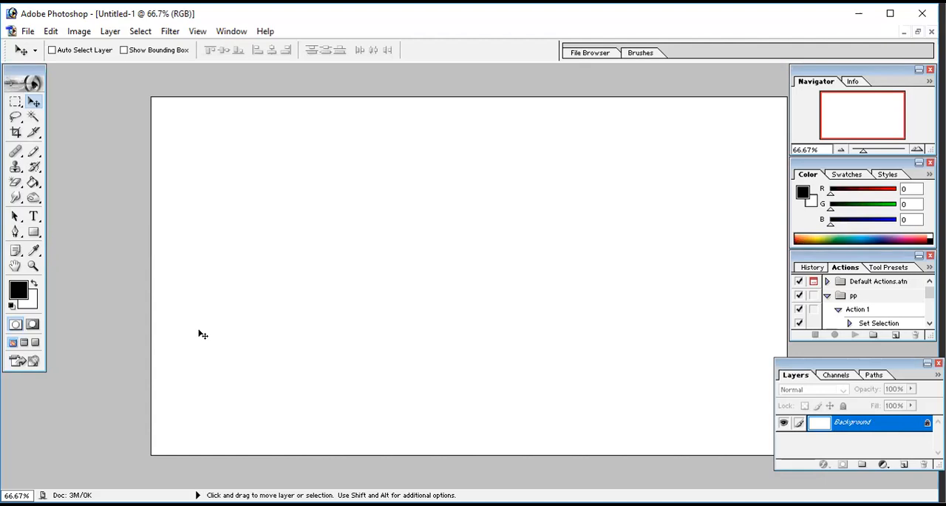
Step: Add a new empty layer above the Background and view its layer properties without changing them
{"action": "left_click", "coordinate": [903, 465]}
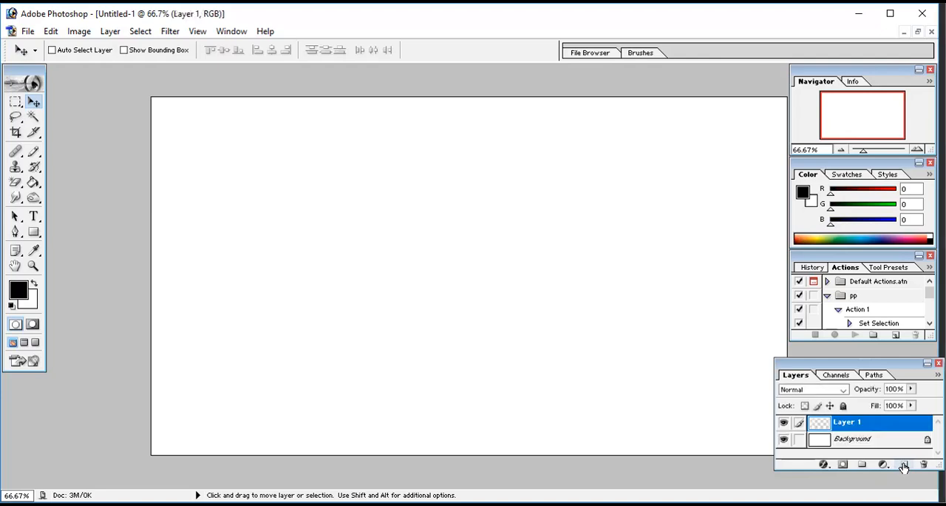
{"action": "right_click", "coordinate": [847, 423]}
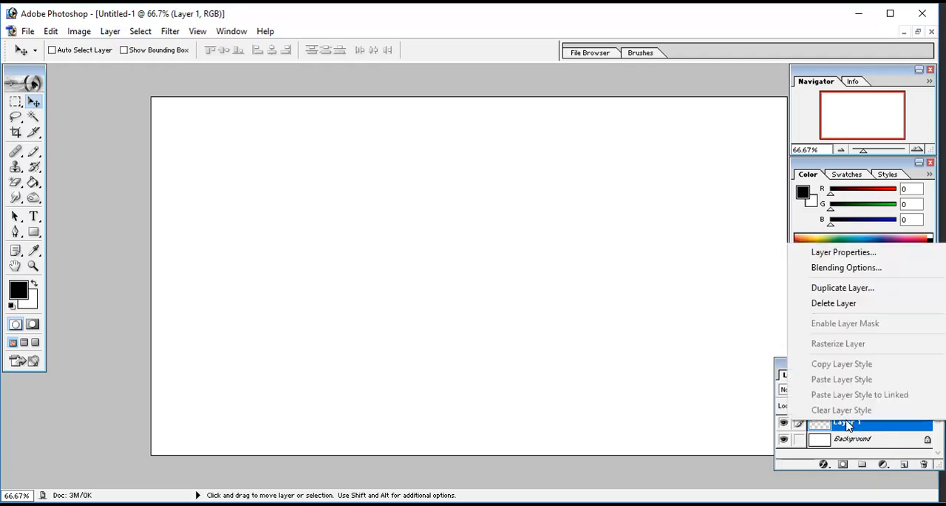
{"action": "left_click", "coordinate": [843, 253]}
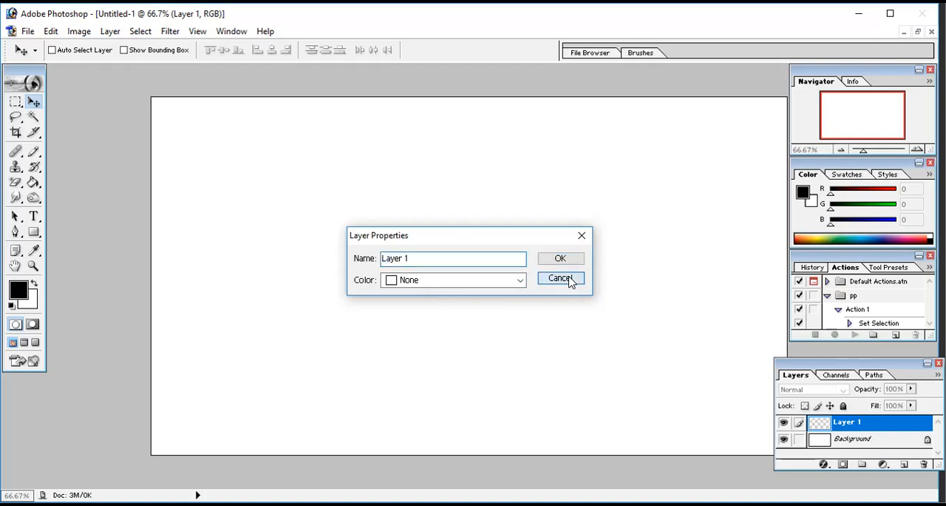
{"action": "left_click", "coordinate": [561, 278]}
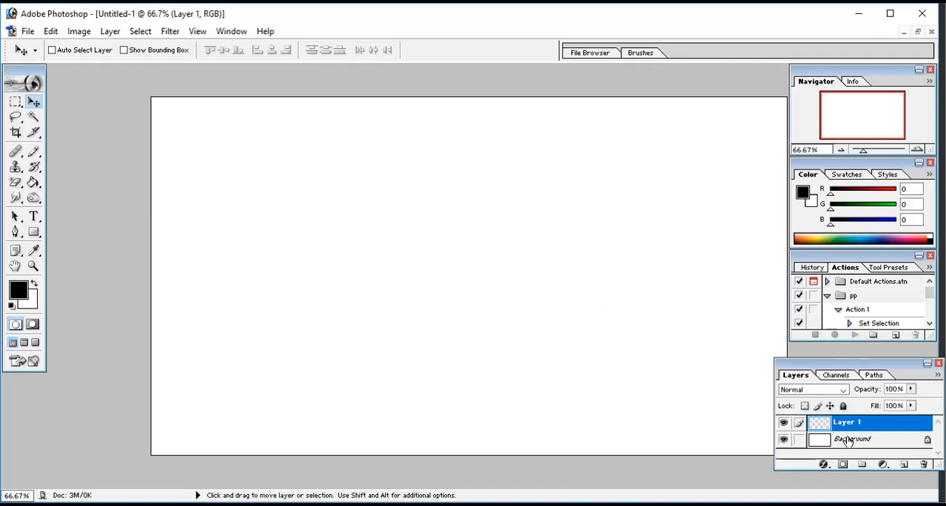
Step: Hide the Background layer to inspect the empty layer's transparency, and show it again
{"action": "left_click", "coordinate": [783, 440]}
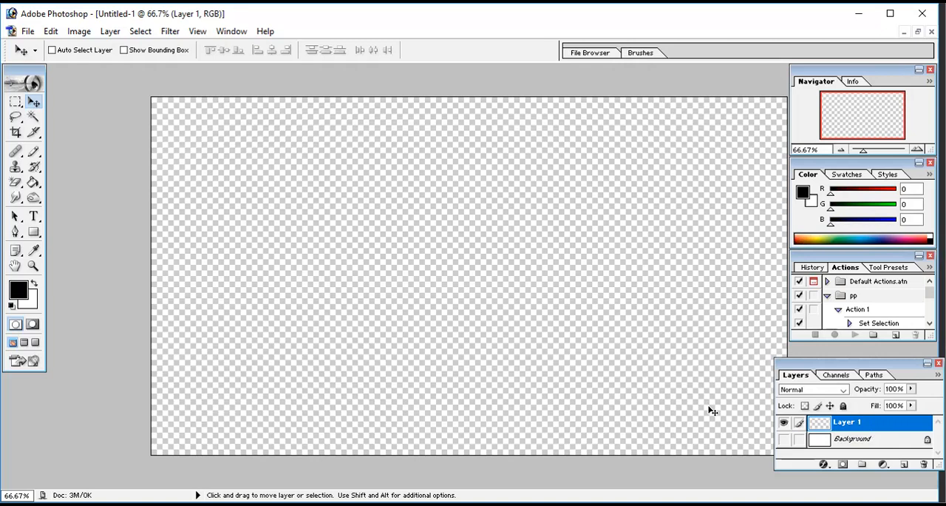
{"action": "left_click", "coordinate": [785, 442]}
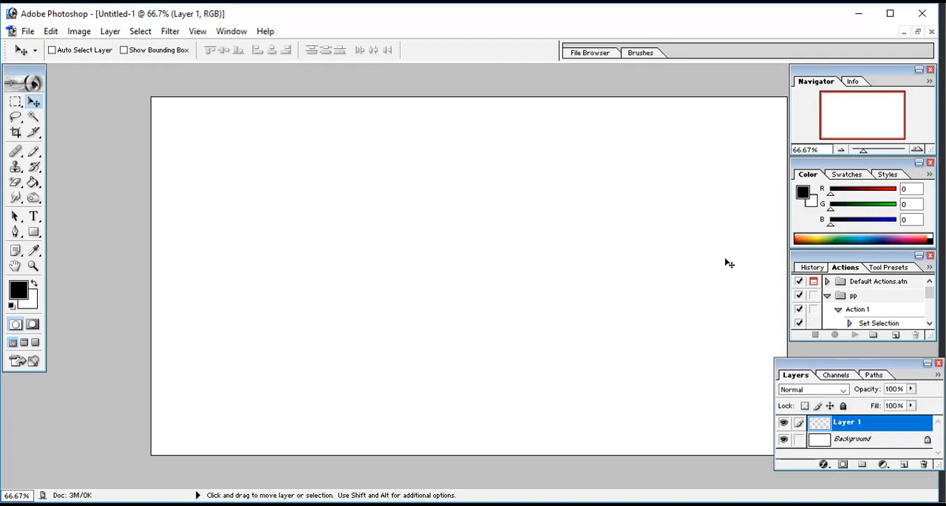
Step: Set the foreground color to the yellow-green D2F609
{"action": "left_click", "coordinate": [803, 194]}
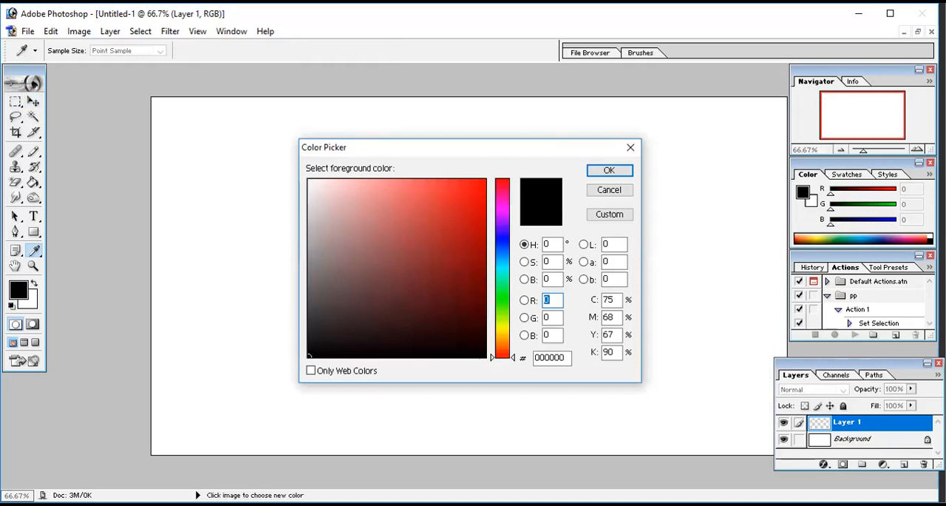
{"action": "left_click", "coordinate": [503, 324]}
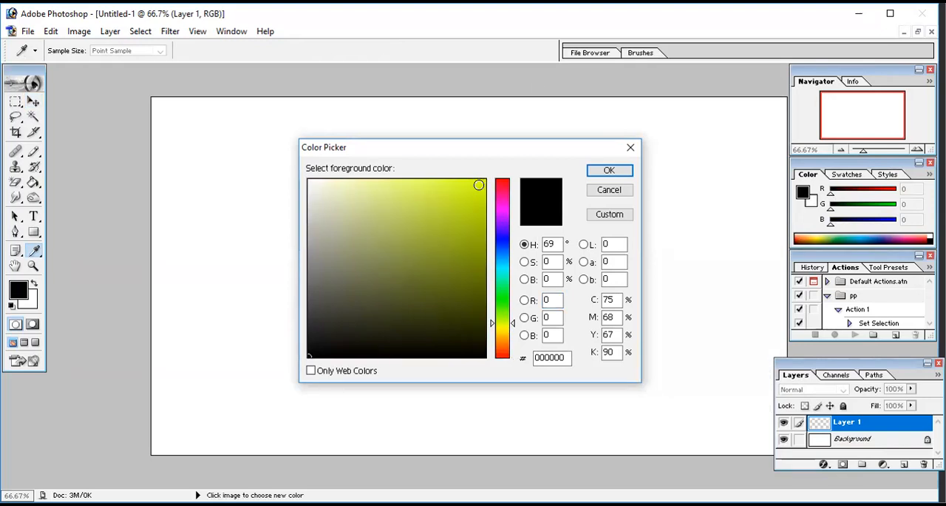
{"action": "left_click", "coordinate": [479, 184]}
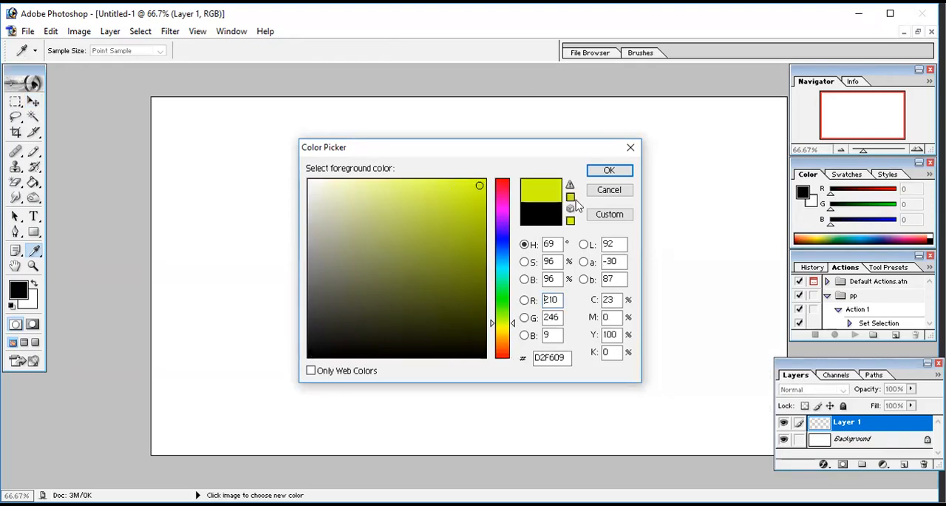
{"action": "left_click", "coordinate": [607, 171]}
{"action": "key", "text": "v"}
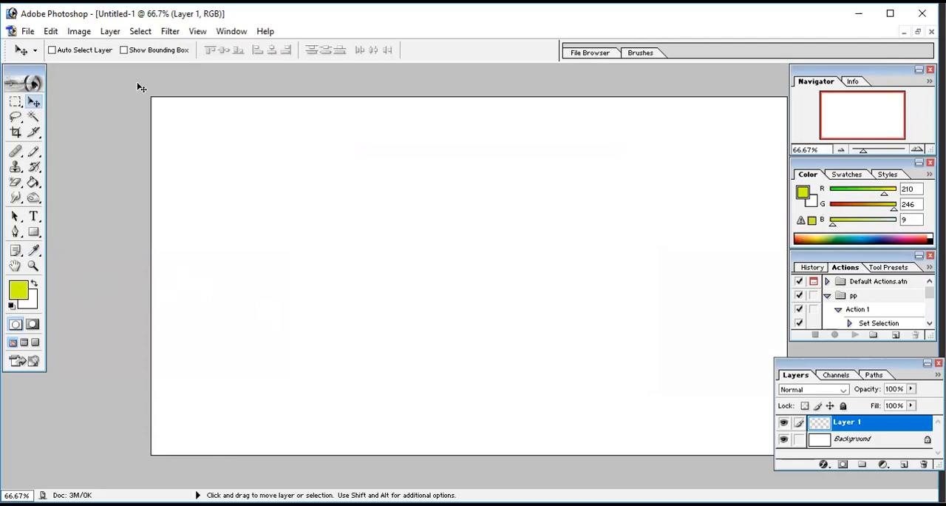
Step: Fill Layer 1 with the foreground color in Normal mode at 100% opacity, and toggle its visibility off and on to compare
{"action": "left_click", "coordinate": [51, 32]}
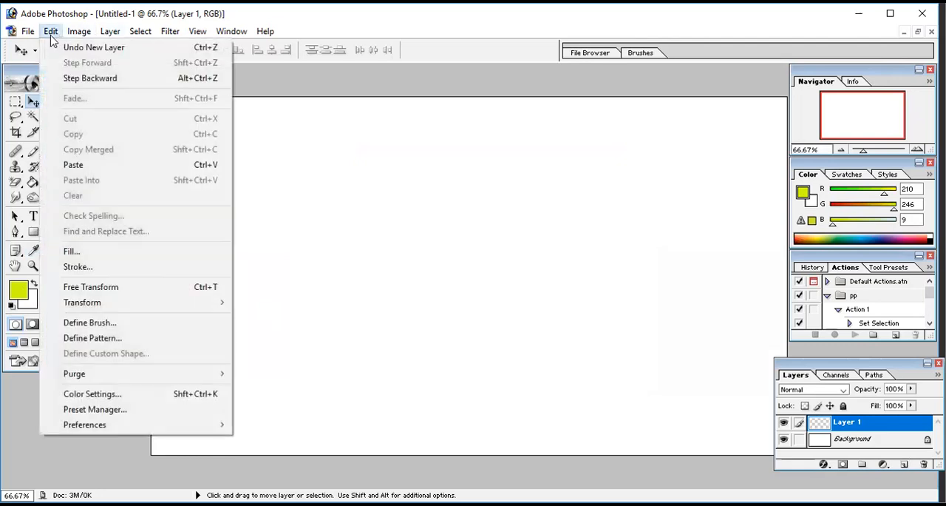
{"action": "left_click", "coordinate": [69, 253]}
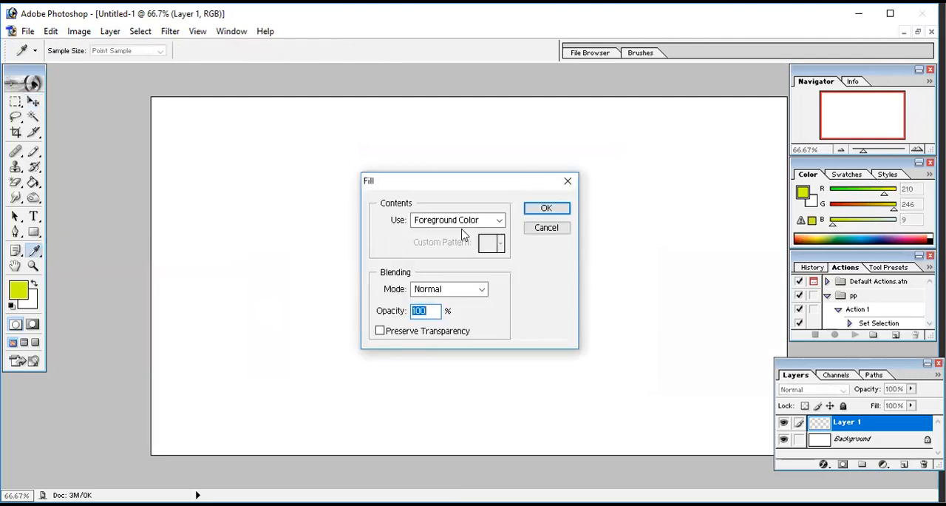
{"action": "left_click", "coordinate": [500, 220]}
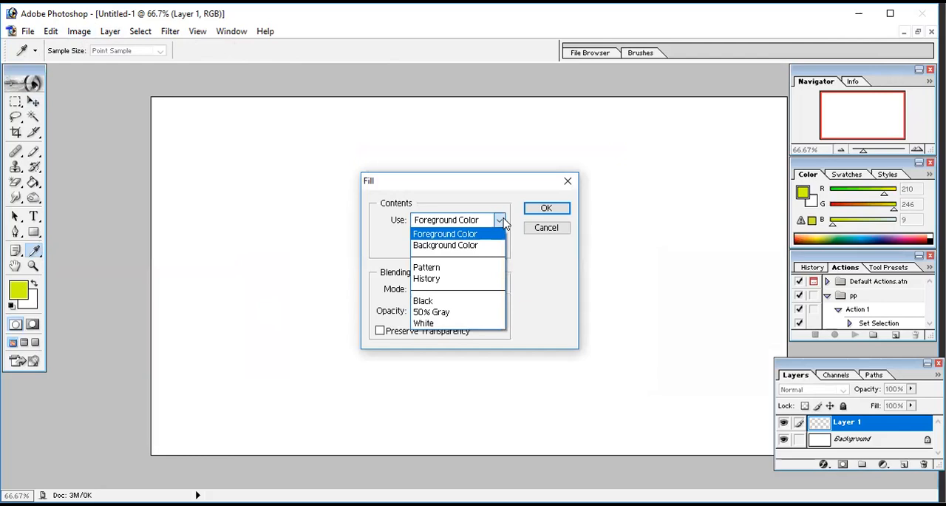
{"action": "left_click", "coordinate": [498, 221]}
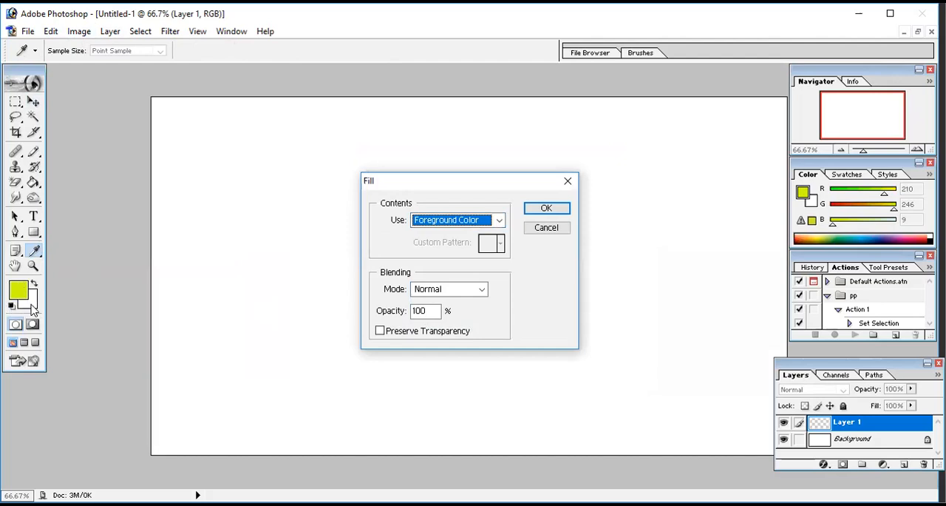
{"action": "left_click", "coordinate": [546, 208]}
{"action": "key", "text": "v"}
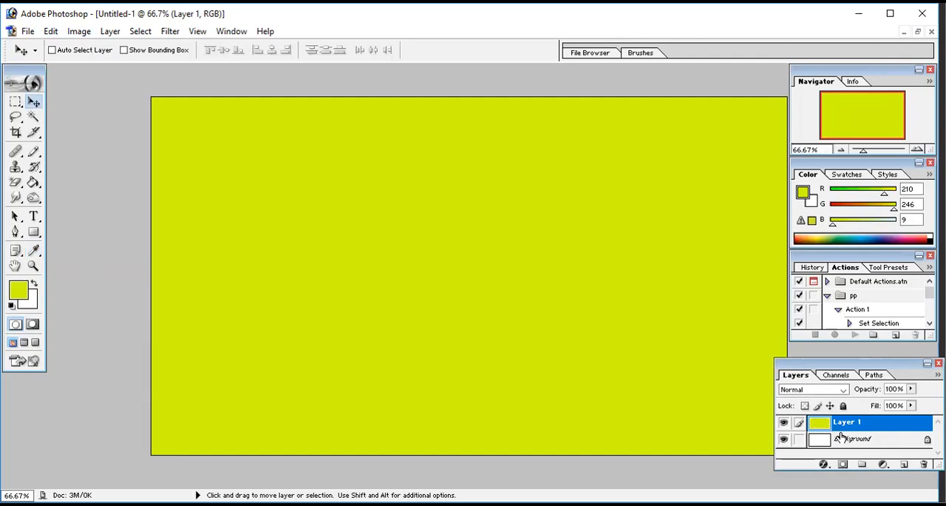
{"action": "left_click", "coordinate": [783, 423]}
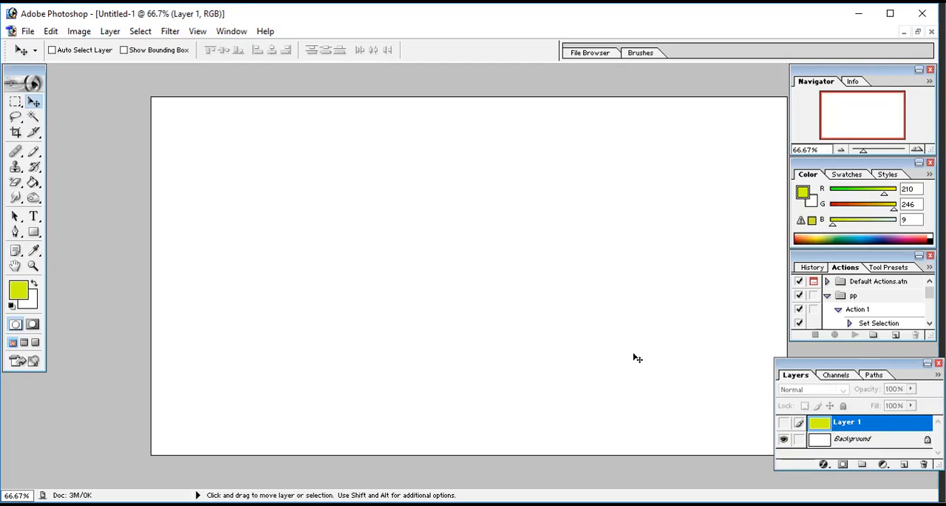
{"action": "left_click", "coordinate": [783, 423]}
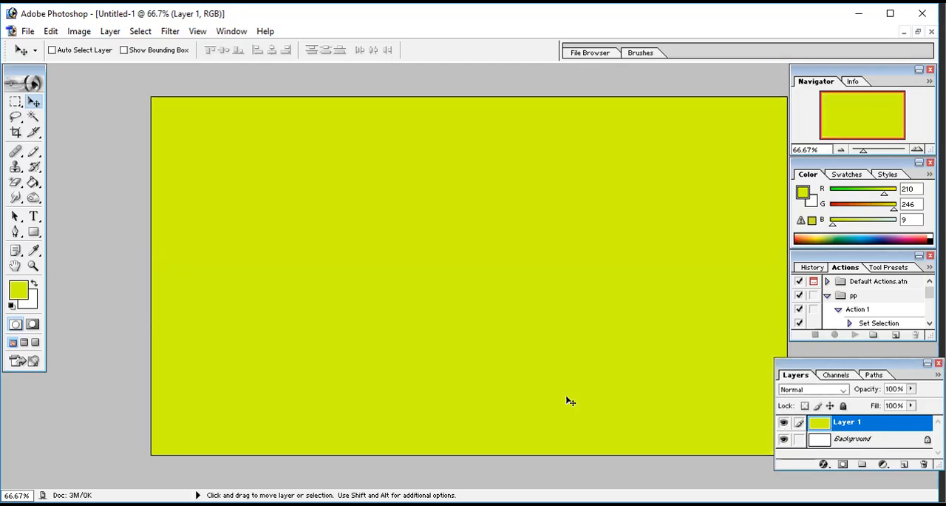
Step: Add another empty layer above Layer 1 and select the layers in turn, ending with the new one active
{"action": "left_click", "coordinate": [902, 467]}
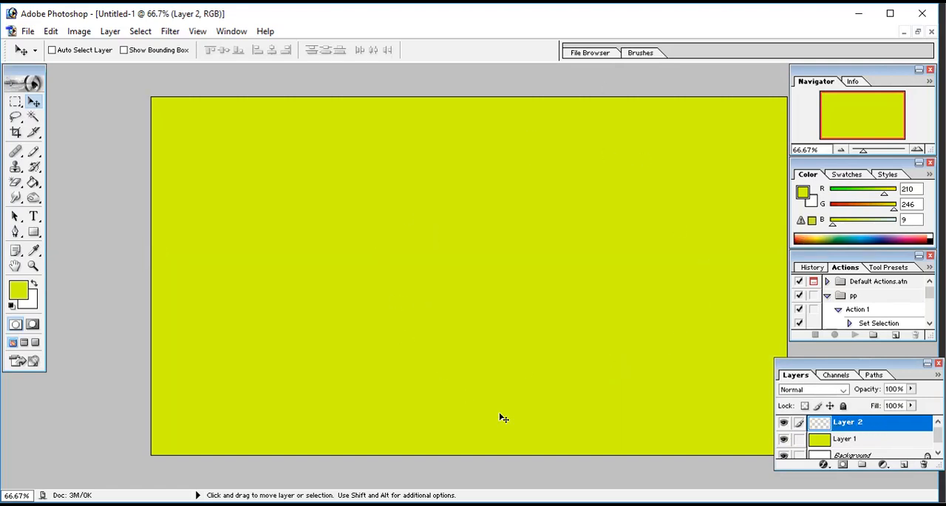
{"action": "left_click", "coordinate": [848, 440]}
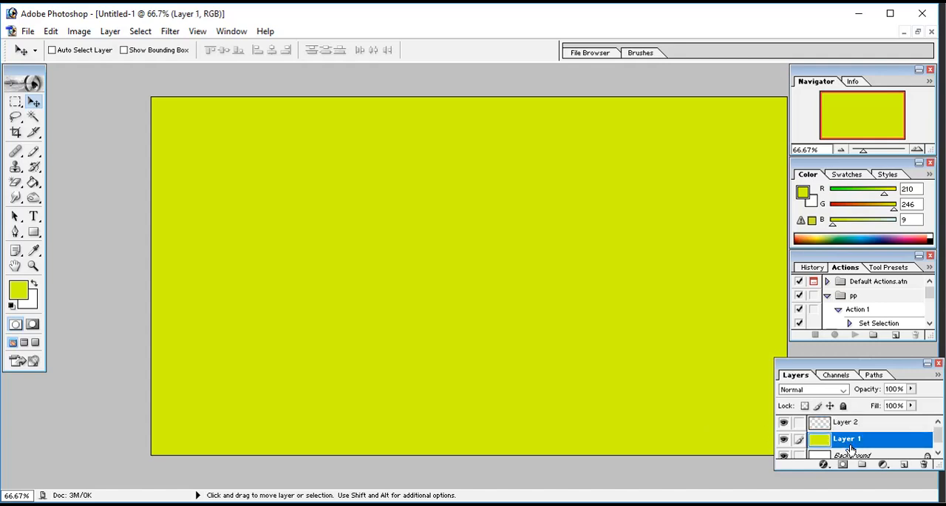
{"action": "left_click", "coordinate": [854, 455]}
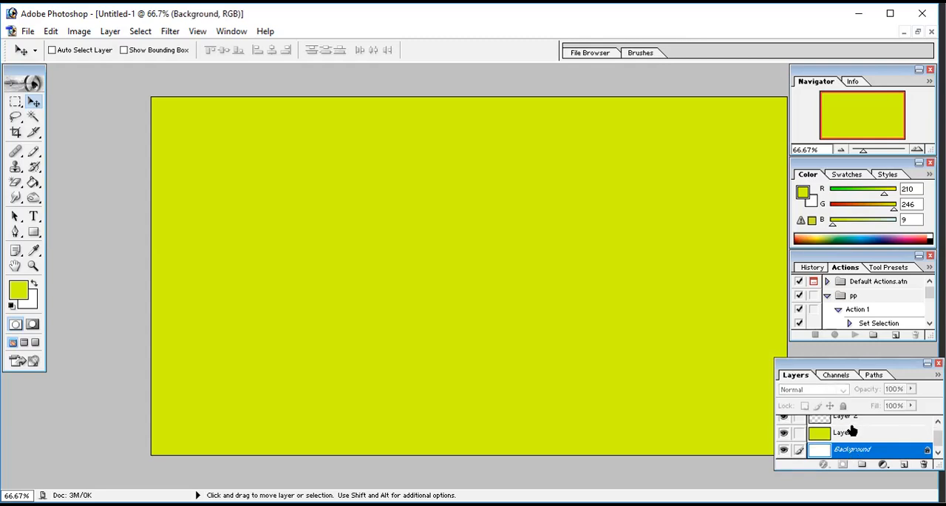
{"action": "left_click", "coordinate": [853, 431]}
{"action": "left_click", "coordinate": [843, 418]}
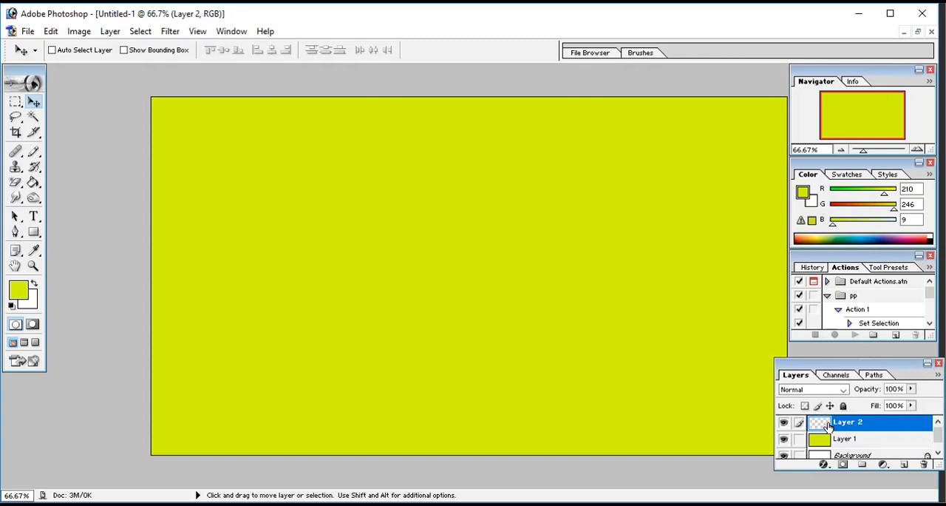
Step: Hide Layer 1 and the Background to inspect the empty top layer, and show both again
{"action": "left_click", "coordinate": [785, 441]}
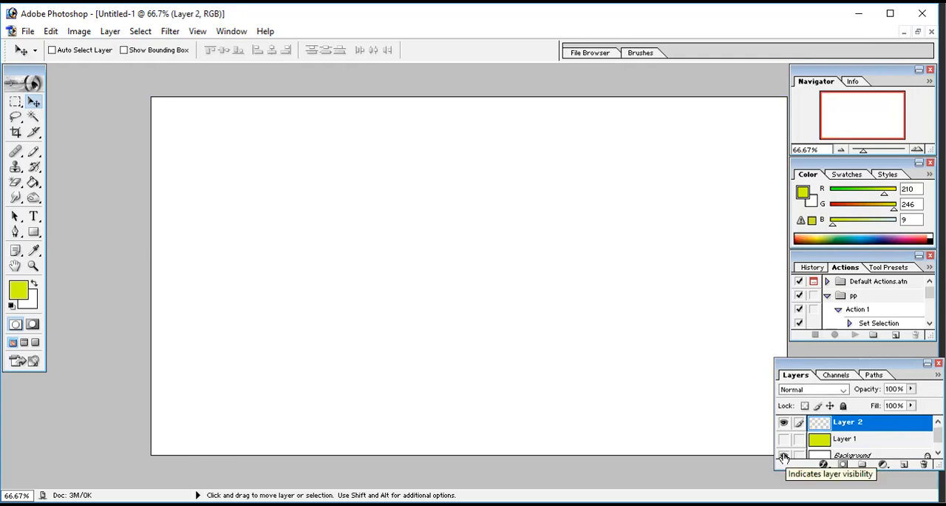
{"action": "left_click", "coordinate": [785, 456]}
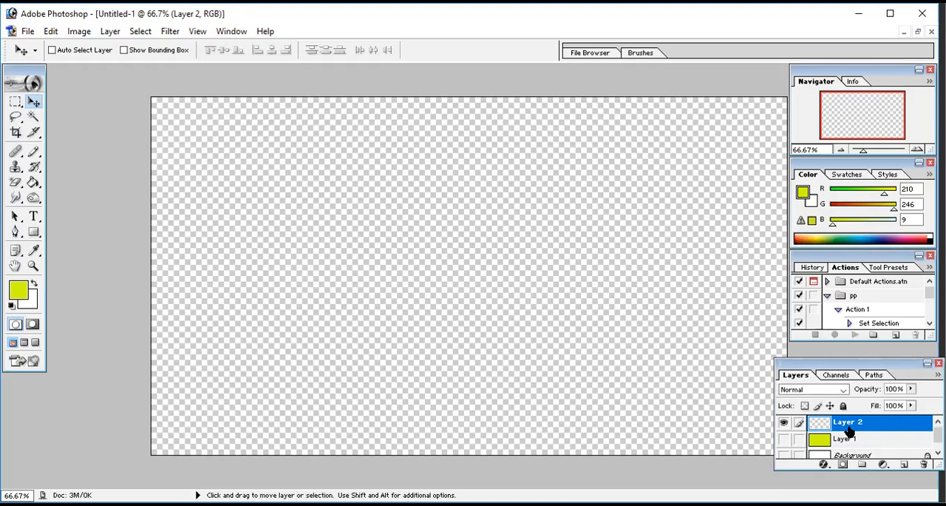
{"action": "left_click", "coordinate": [783, 455]}
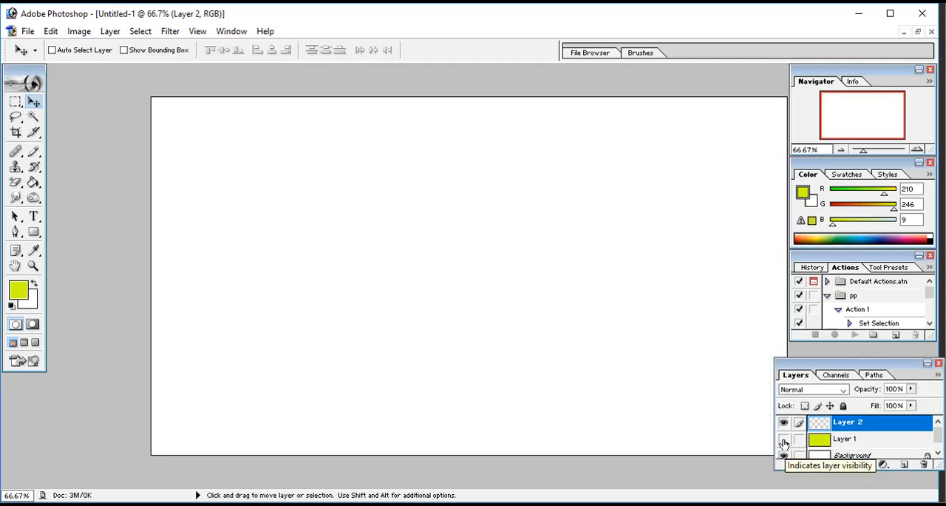
{"action": "left_click", "coordinate": [783, 439]}
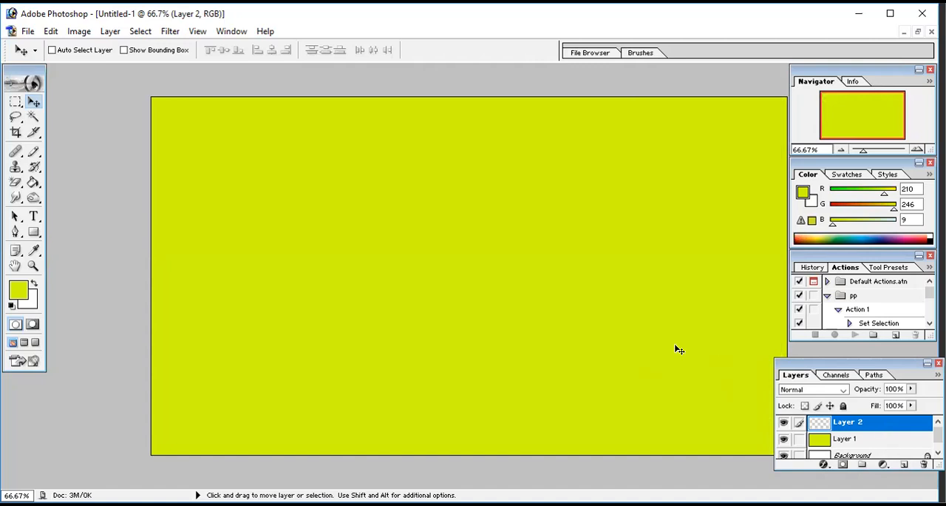
Step: Set the foreground color to the orange-red F64109
{"action": "left_click", "coordinate": [802, 196]}
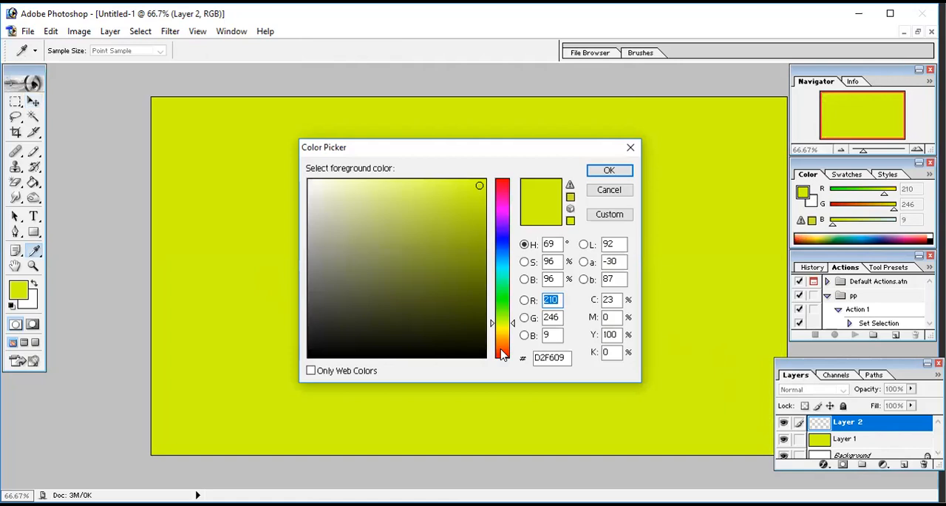
{"action": "left_click", "coordinate": [500, 352]}
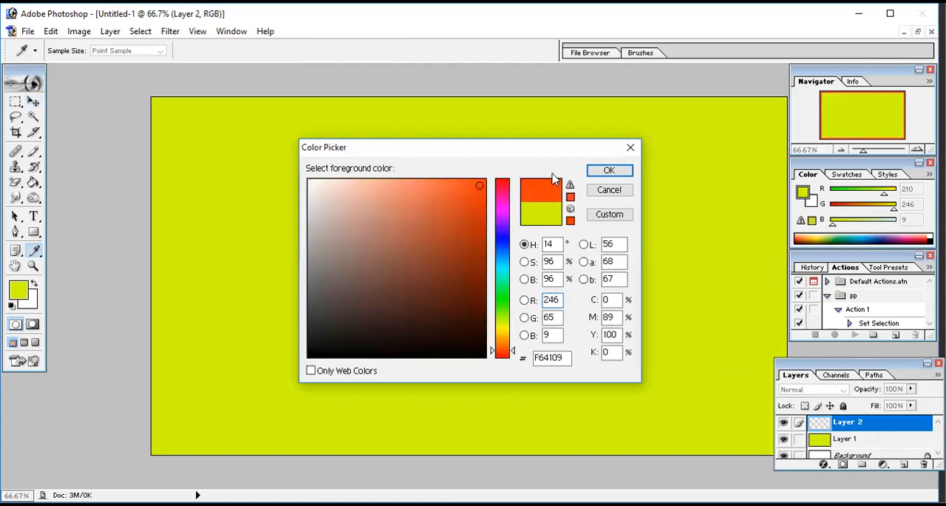
{"action": "left_click", "coordinate": [601, 172]}
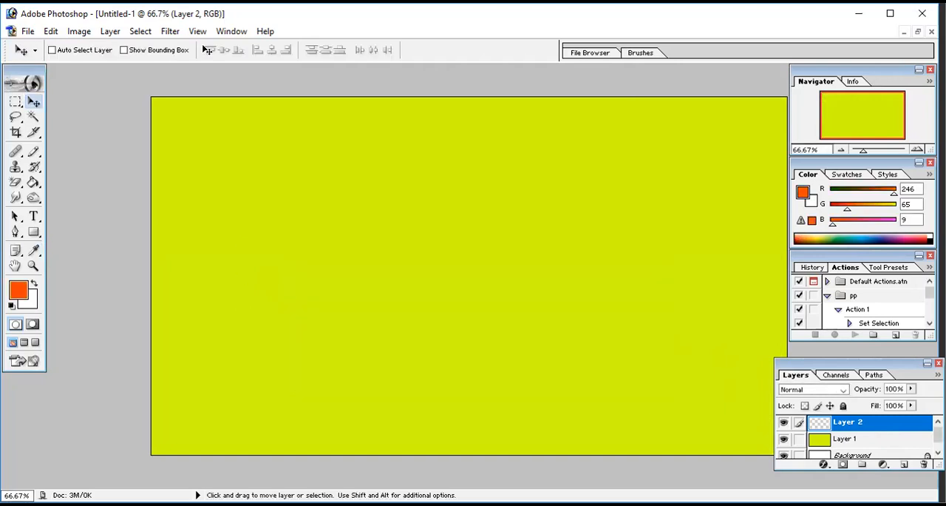
Step: Fill Layer 2 with the orange-red foreground color in Normal mode at 100% opacity
{"action": "left_click", "coordinate": [56, 36]}
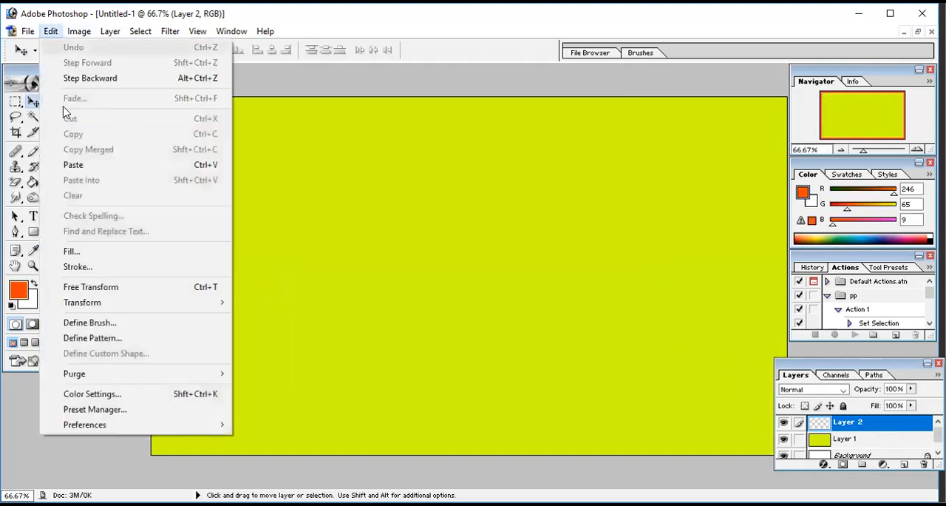
{"action": "left_click", "coordinate": [78, 251]}
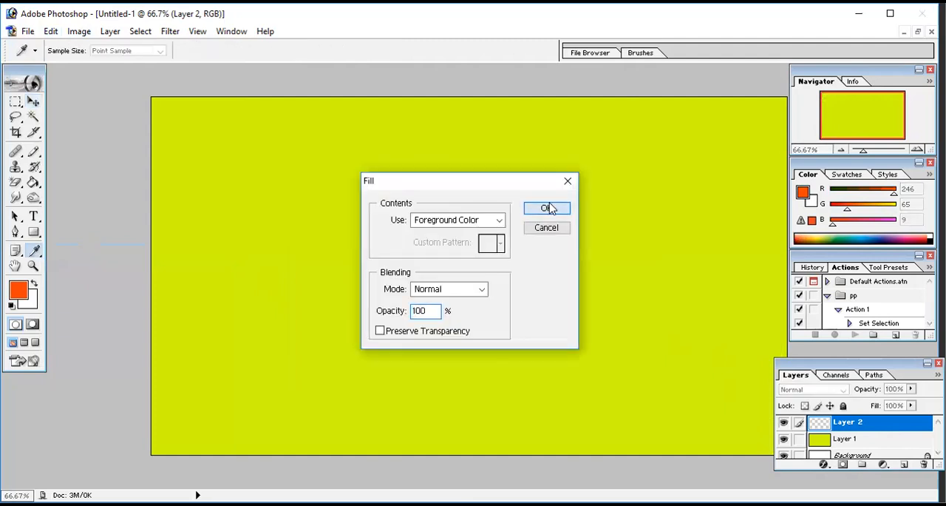
{"action": "left_click", "coordinate": [549, 207]}
{"action": "key", "text": "v"}
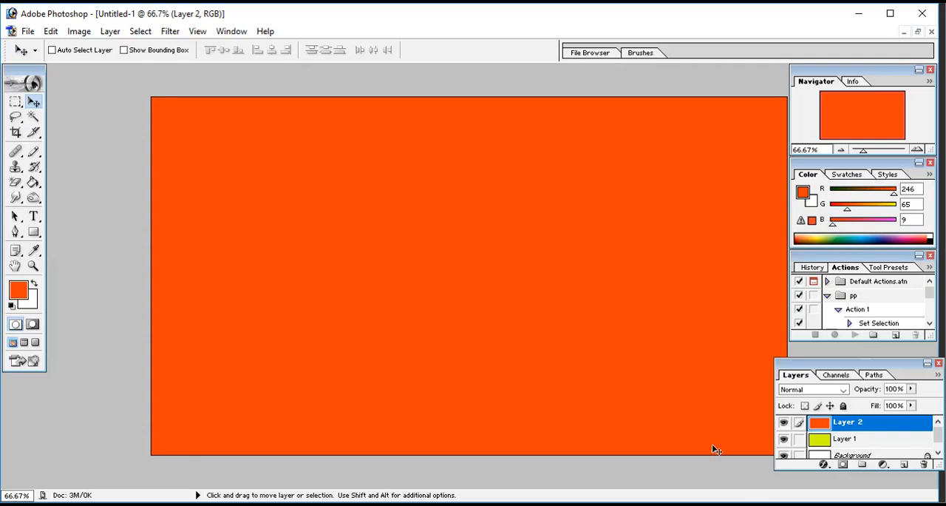
Step: Add another empty layer above Layer 2 and set the foreground color to blue, RGB 6, 43, 230
{"action": "left_click", "coordinate": [905, 464]}
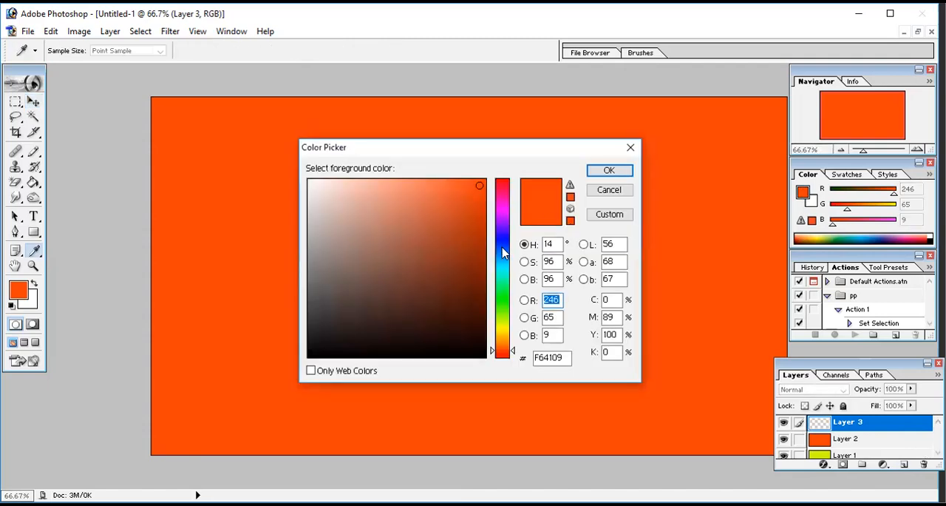
{"action": "left_click", "coordinate": [507, 244]}
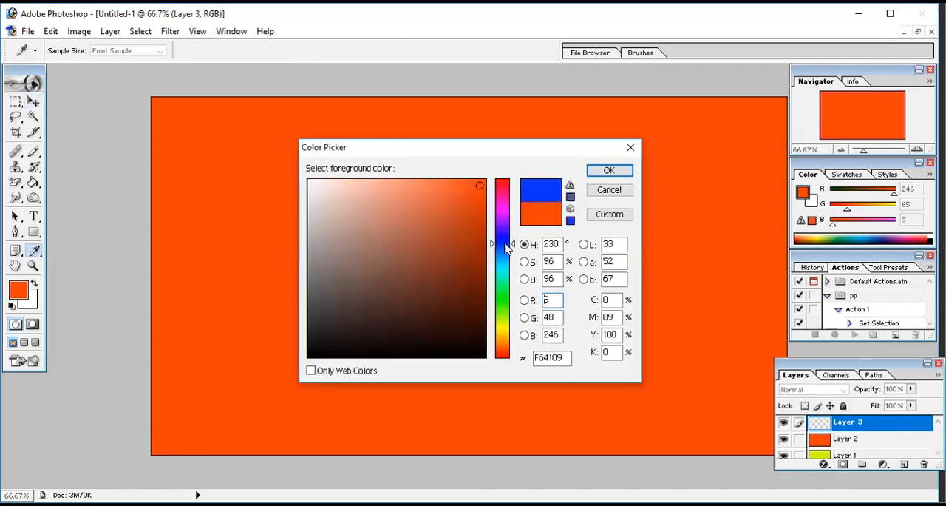
{"action": "left_click", "coordinate": [480, 195]}
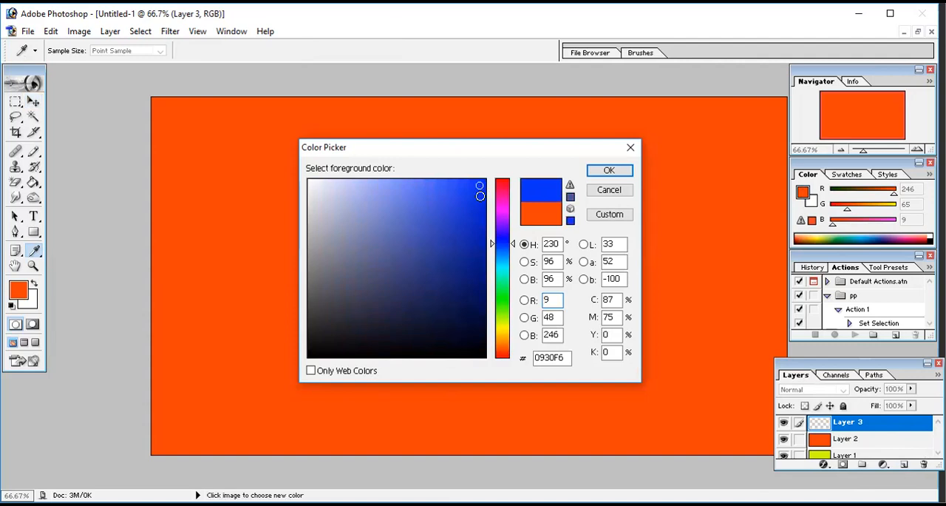
{"action": "left_click", "coordinate": [593, 171]}
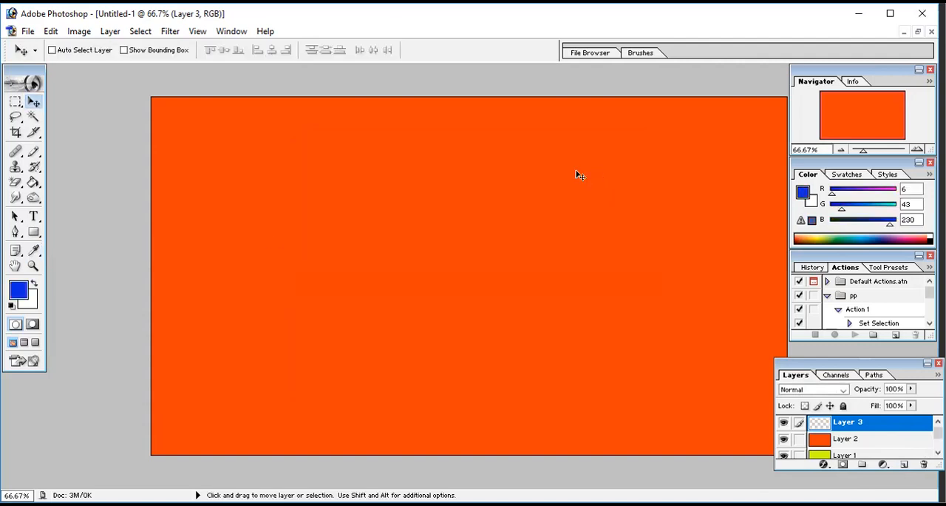
Step: Fill Layer 3 with the blue foreground color in Normal mode at 100% opacity
{"action": "left_click", "coordinate": [48, 33]}
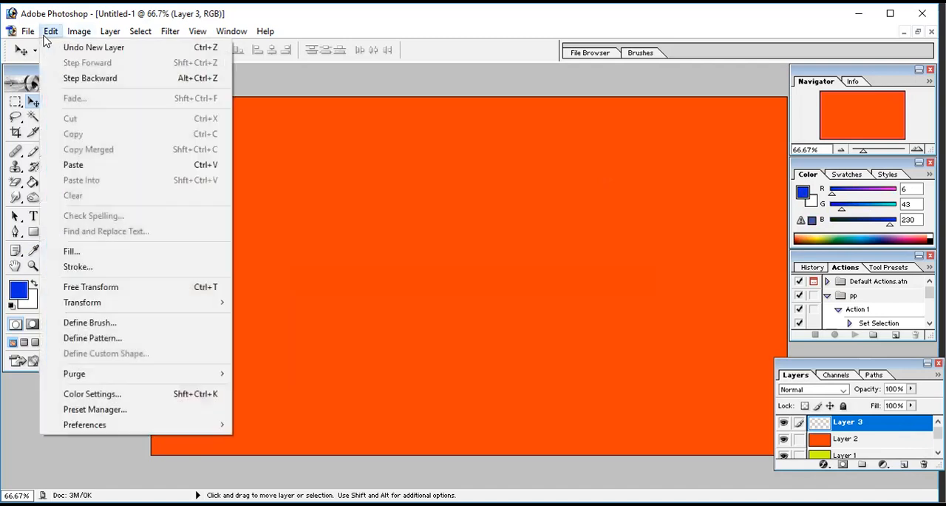
{"action": "left_click", "coordinate": [85, 256]}
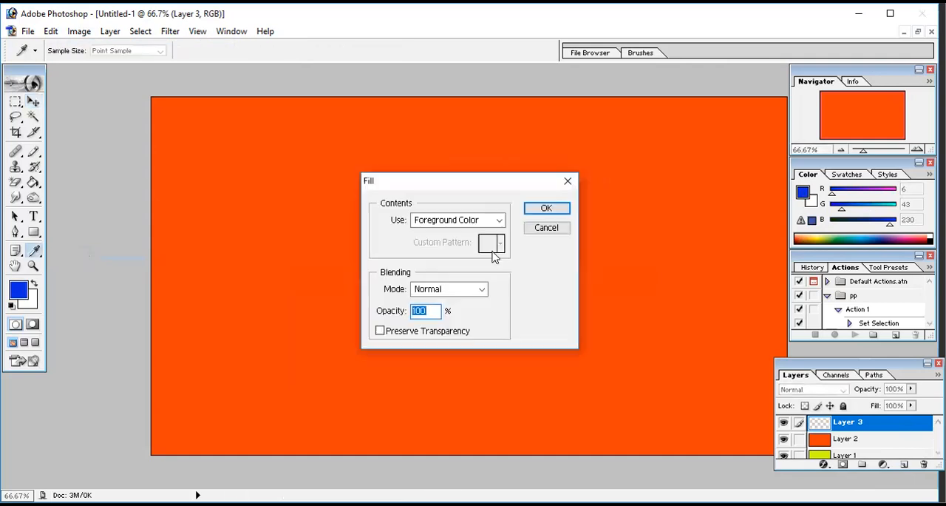
{"action": "left_click", "coordinate": [542, 211]}
{"action": "key", "text": "v"}
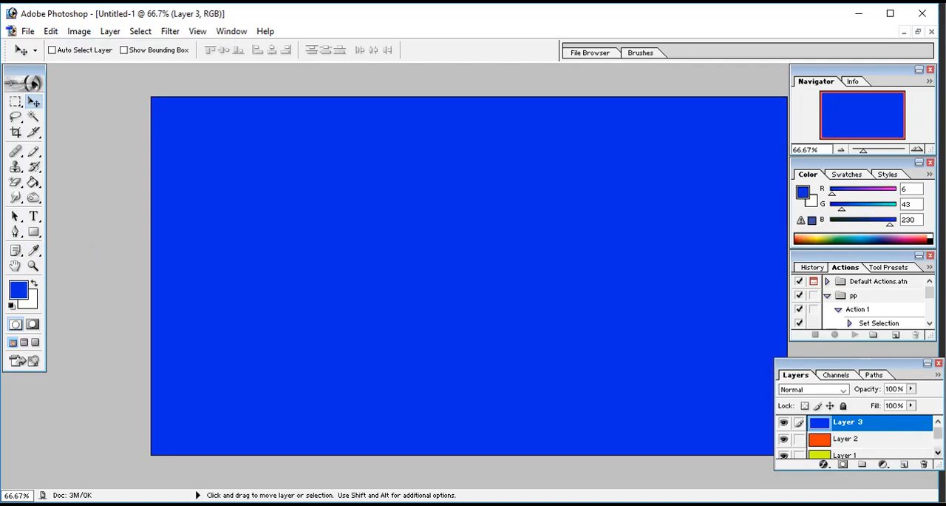
Step: Review the layer stack, hiding Layer 3, Layer 2, Layer 1 and the Background one after another
{"action": "scroll", "coordinate": [854, 436], "scroll_direction": "down", "scroll_amount": 1}
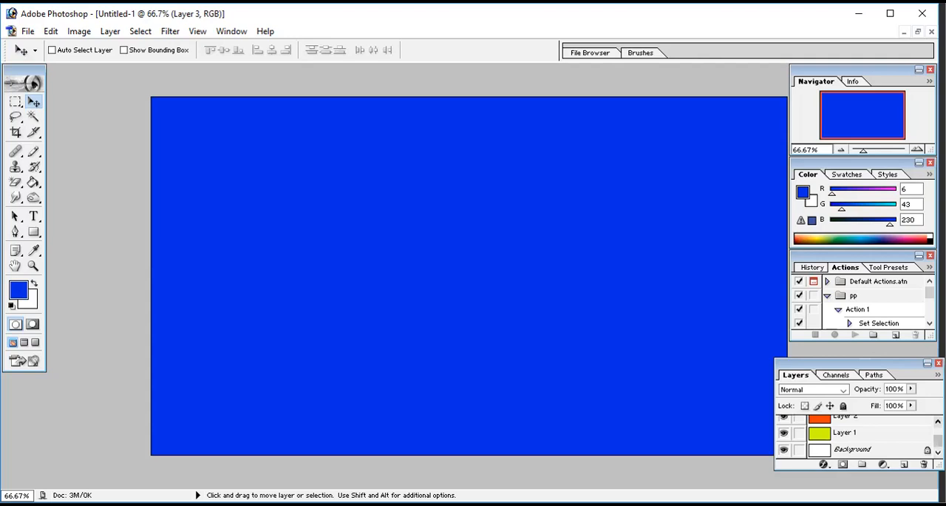
{"action": "scroll", "coordinate": [854, 432], "scroll_direction": "up", "scroll_amount": 1}
{"action": "left_click", "coordinate": [938, 421]}
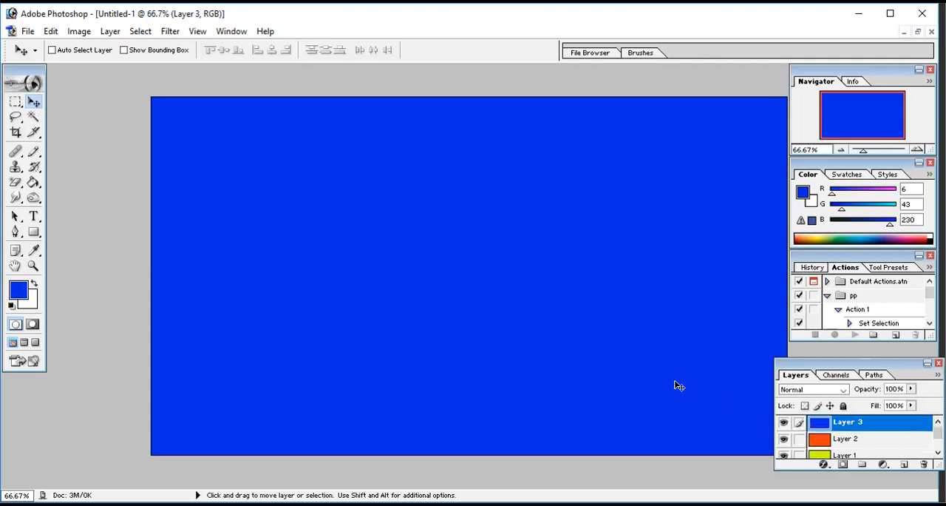
{"action": "left_click", "coordinate": [785, 422]}
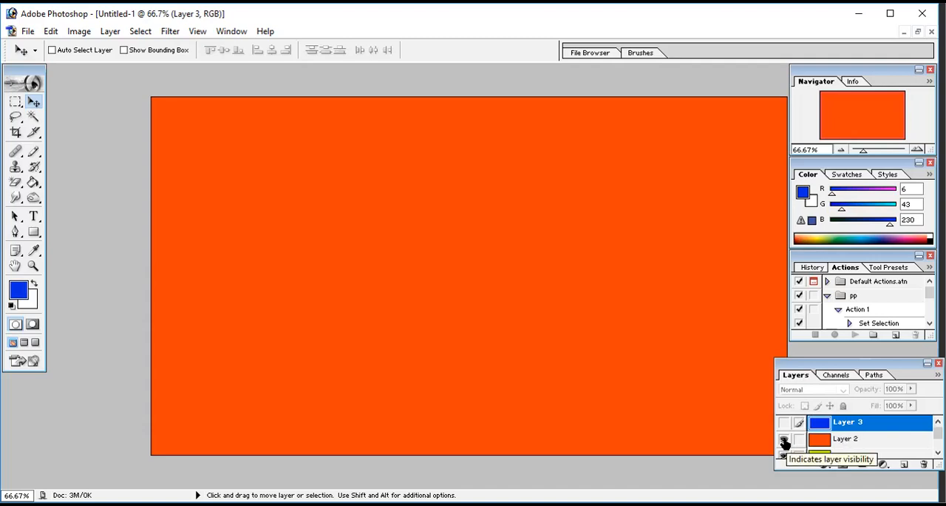
{"action": "left_click", "coordinate": [784, 441]}
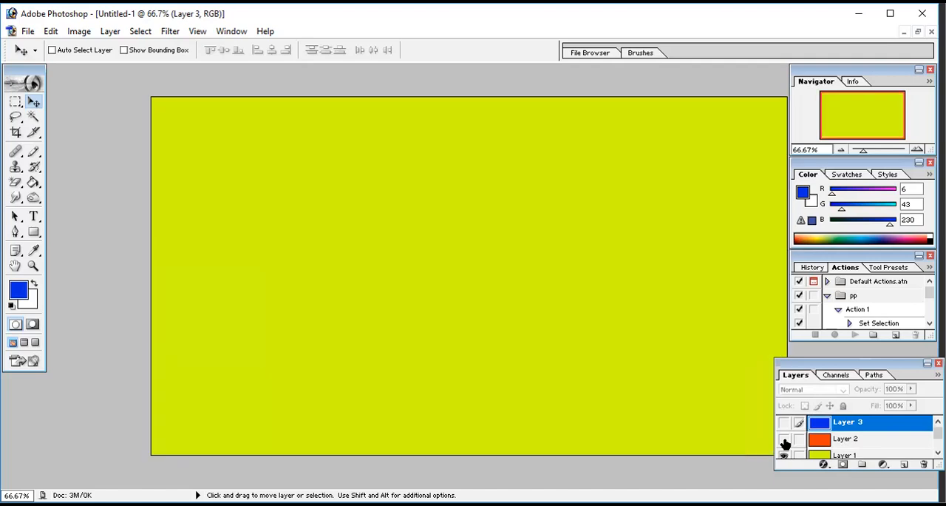
{"action": "scroll", "coordinate": [783, 441], "scroll_direction": "down", "scroll_amount": 1}
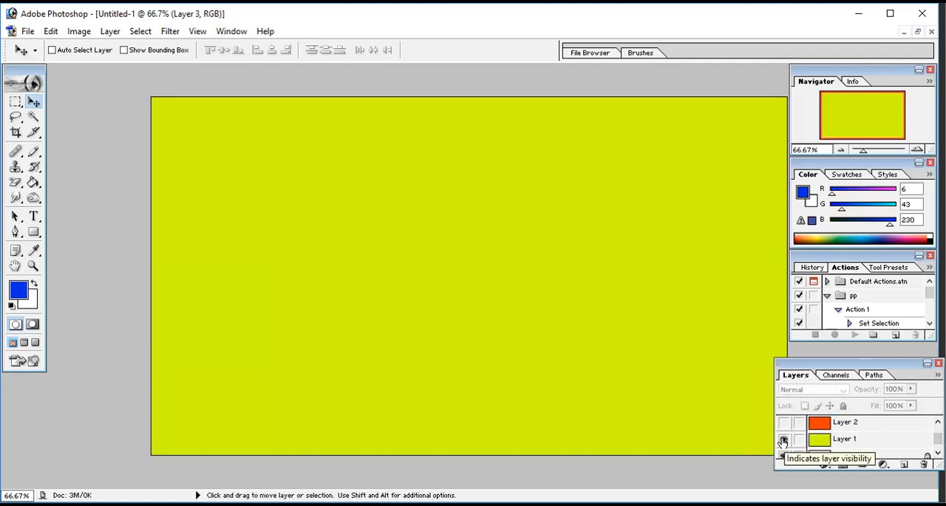
{"action": "left_click", "coordinate": [784, 441]}
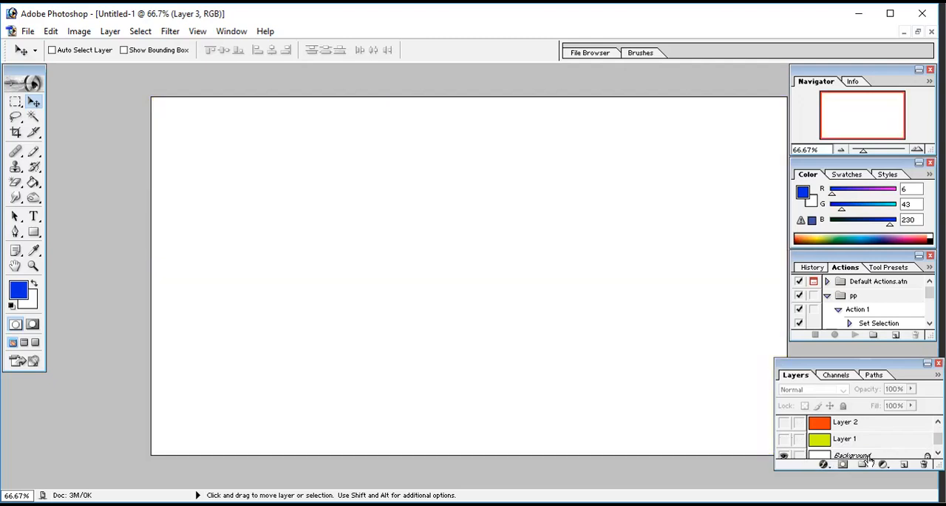
{"action": "left_click", "coordinate": [784, 456]}
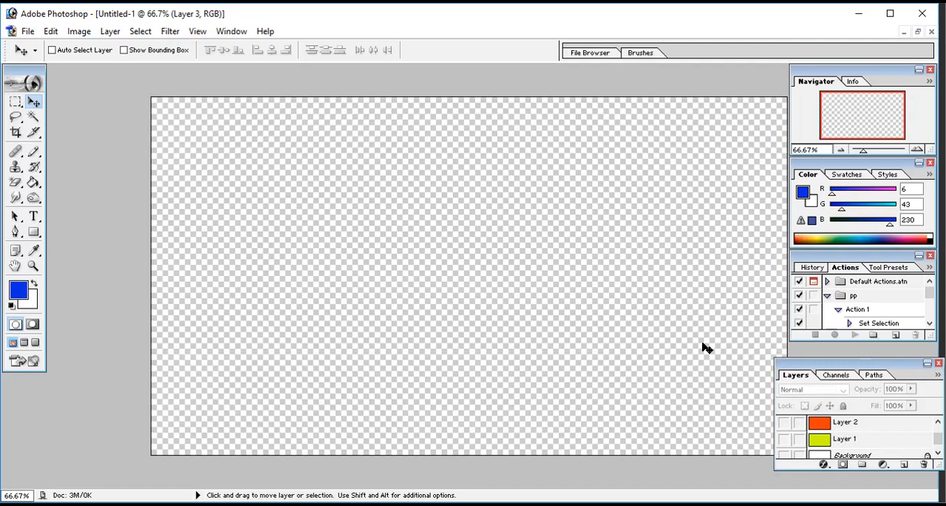
Step: Show the Background, Layer 1, Layer 2 and Layer 3 again, working from the lowest layer upward
{"action": "left_click", "coordinate": [785, 456]}
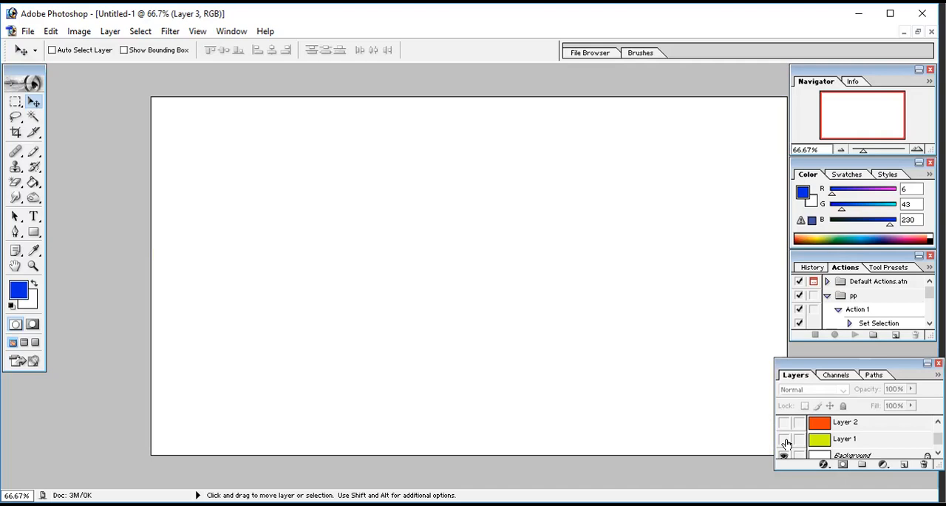
{"action": "left_click", "coordinate": [784, 440]}
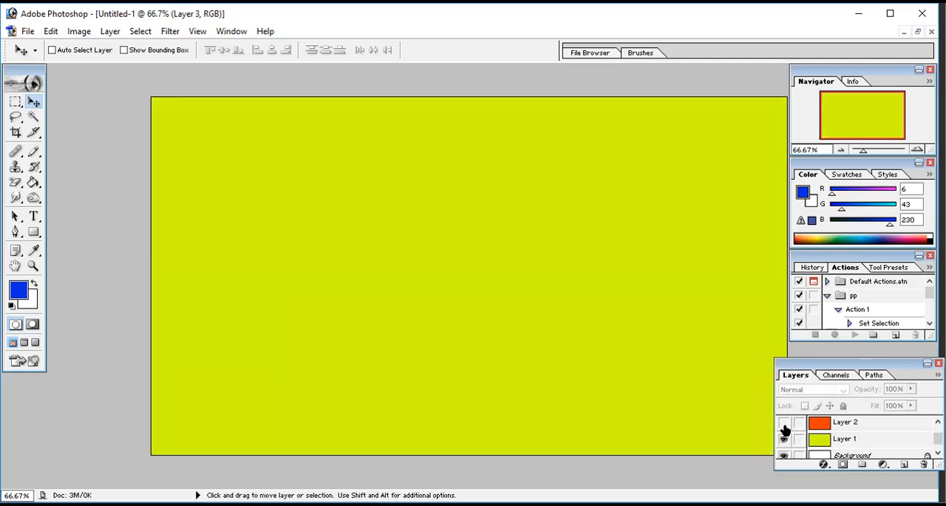
{"action": "left_click", "coordinate": [784, 423]}
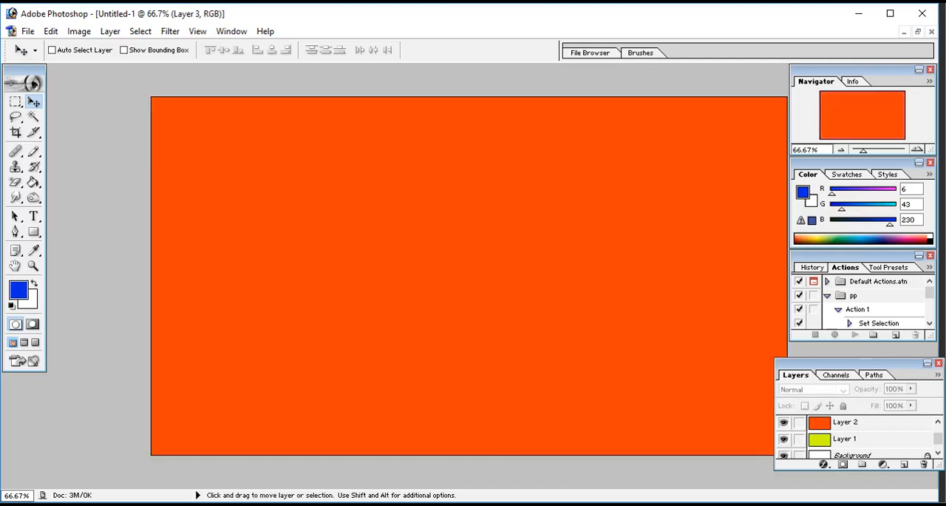
{"action": "left_click", "coordinate": [938, 422]}
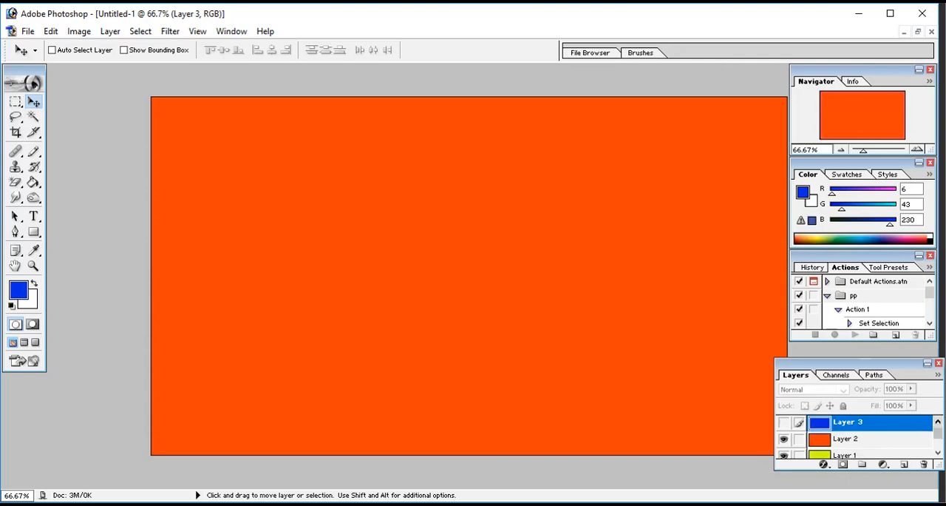
{"action": "left_click", "coordinate": [784, 423]}
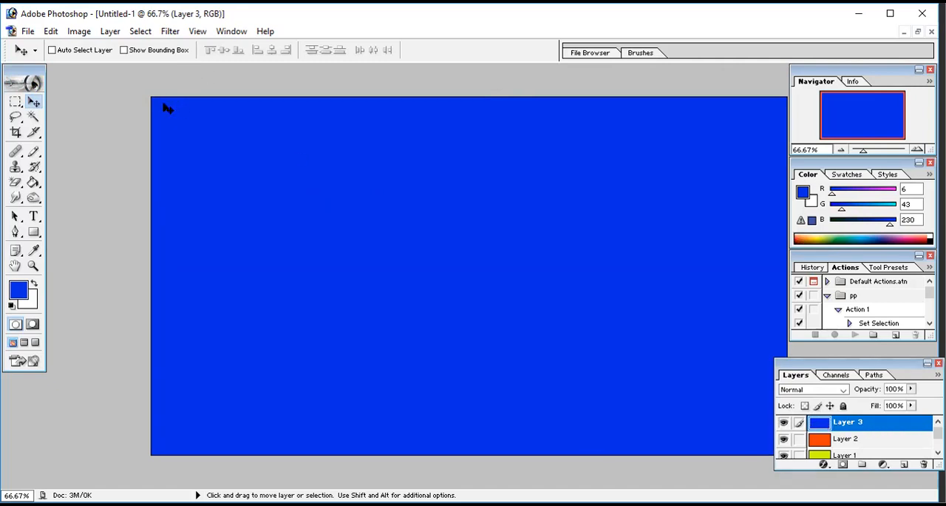
Step: Move Layer 3's blue fill toward the canvas's lower-right corner, and hide Layer 2, Layer 1 and the Background to inspect it alone
{"action": "left_click_drag", "start_coordinate": [164, 108], "coordinate": [529, 298]}
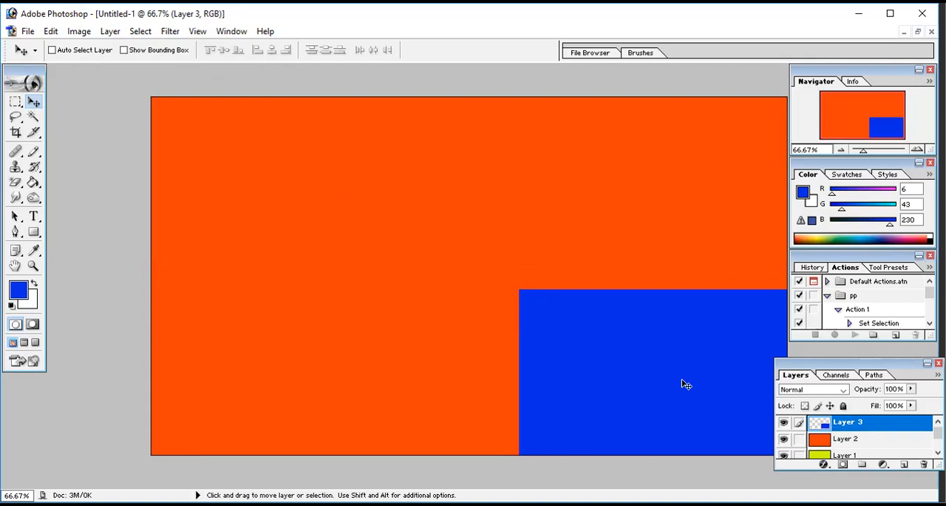
{"action": "left_click", "coordinate": [785, 439]}
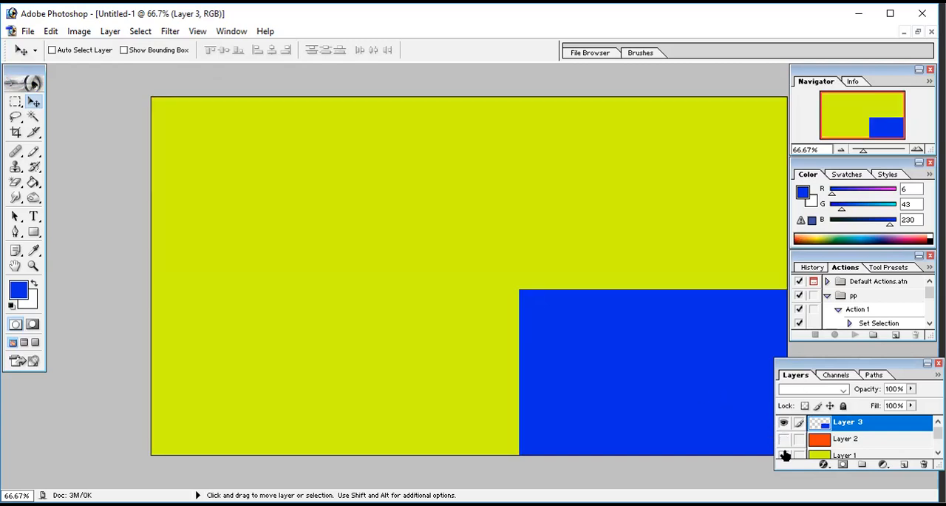
{"action": "left_click", "coordinate": [783, 454]}
{"action": "left_click", "coordinate": [938, 453]}
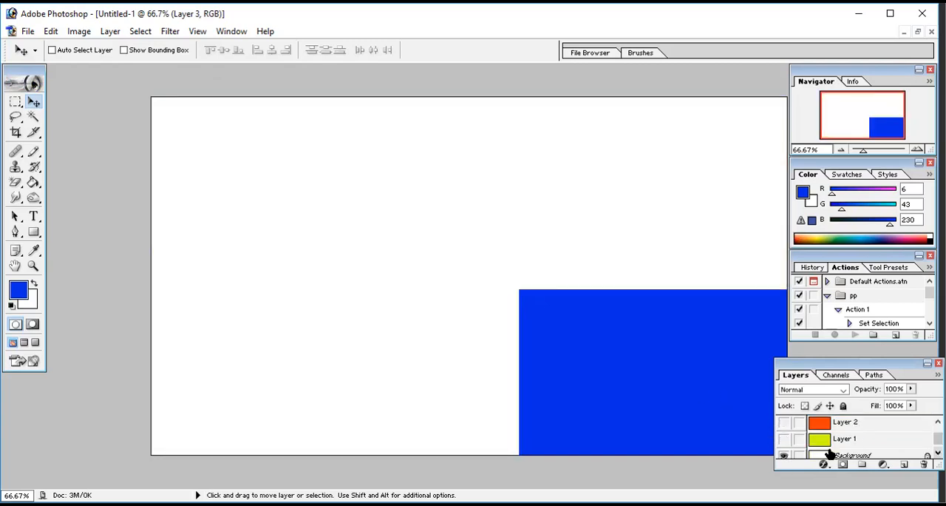
{"action": "left_click", "coordinate": [781, 456]}
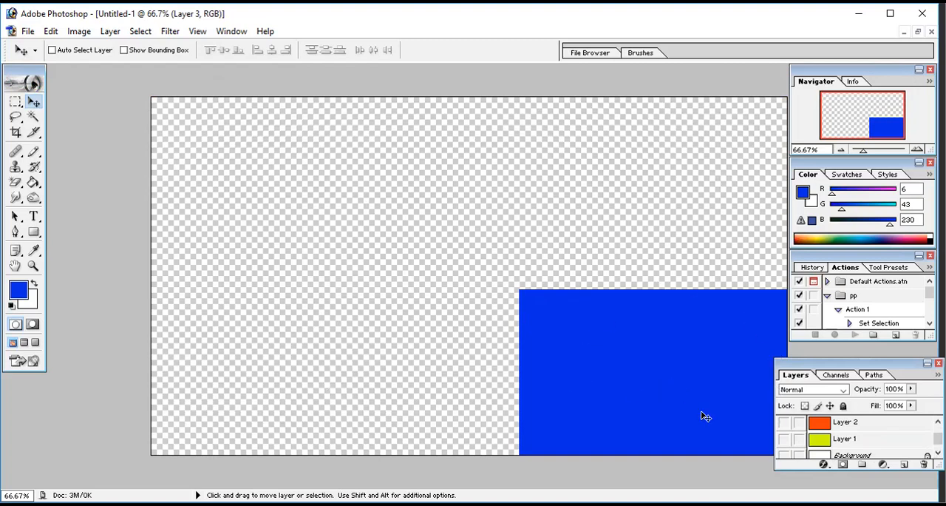
Step: Show the Background, Layer 1 and Layer 2 again, and shift Layer 3's blue fill slightly up and to the left
{"action": "left_click", "coordinate": [784, 454]}
{"action": "left_click", "coordinate": [783, 439]}
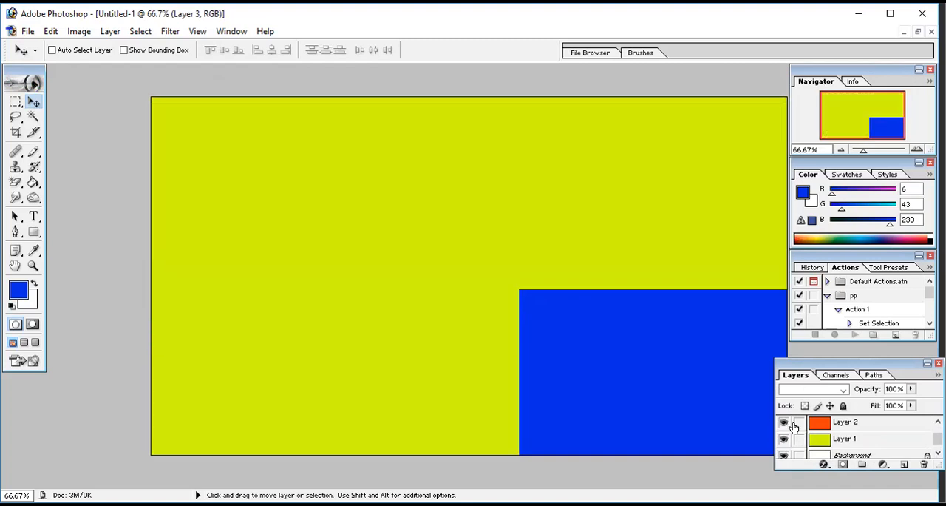
{"action": "left_click", "coordinate": [783, 421]}
{"action": "scroll", "coordinate": [798, 430], "scroll_direction": "up", "scroll_amount": 1}
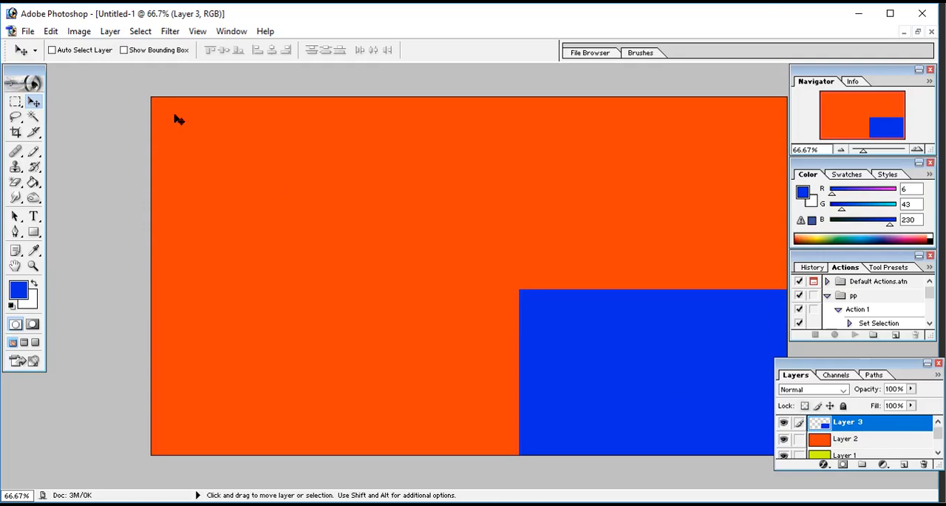
{"action": "mouse_move", "coordinate": [177, 119]}
{"action": "left_mouse_down"}
{"action": "mouse_move", "coordinate": [136, 99]}
{"action": "mouse_move", "coordinate": [164, 123]}
{"action": "left_mouse_up"}
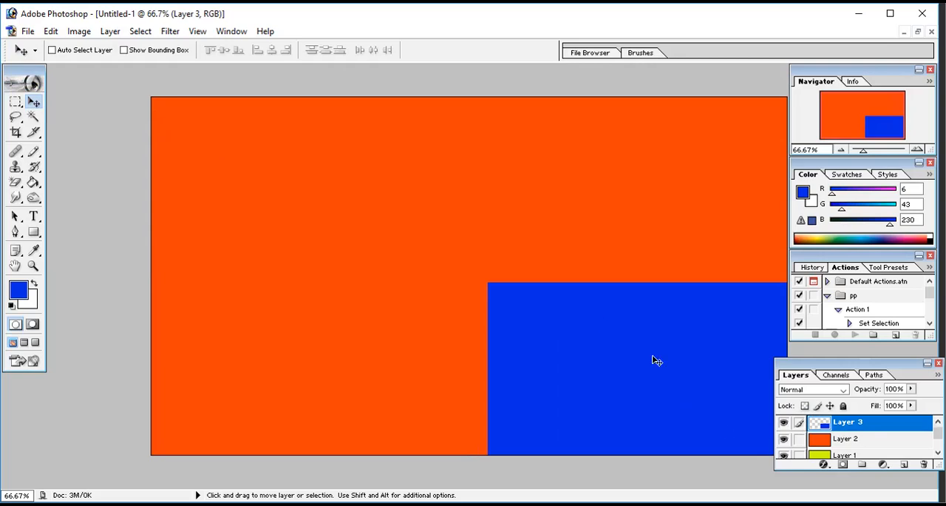
Step: Move Layer 2 and Layer 1 down and to the right by decreasing amounts, staggering orange and yellow-green borders around the blue area
{"action": "left_click", "coordinate": [845, 440]}
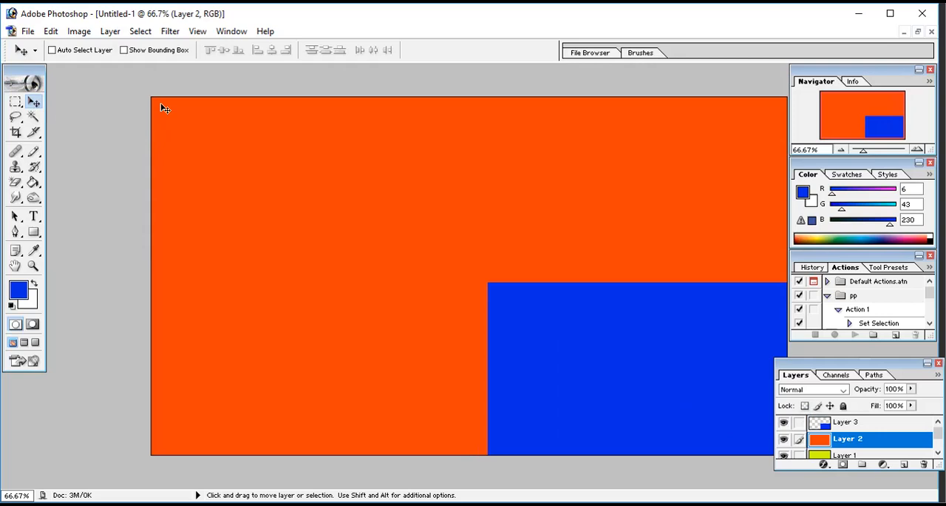
{"action": "left_click_drag", "start_coordinate": [161, 108], "coordinate": [423, 235]}
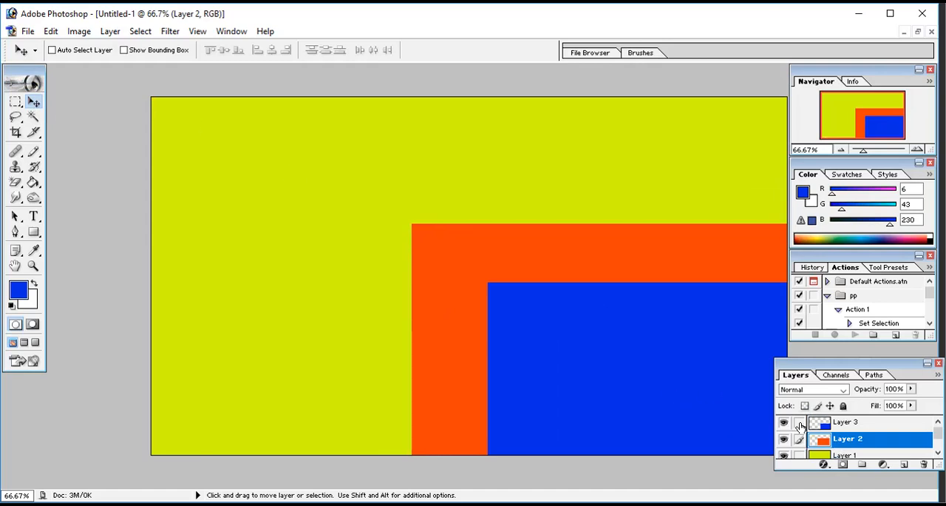
{"action": "left_click", "coordinate": [858, 456]}
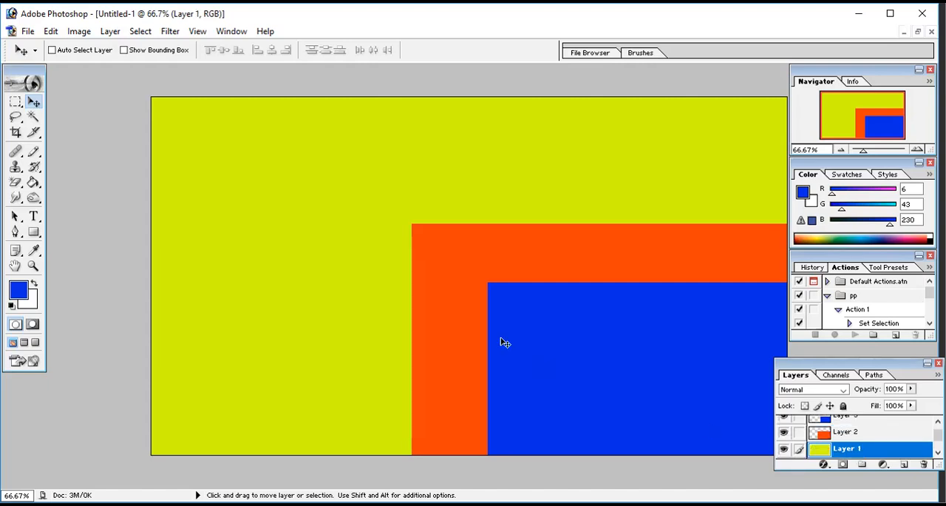
{"action": "left_click_drag", "start_coordinate": [167, 117], "coordinate": [341, 181]}
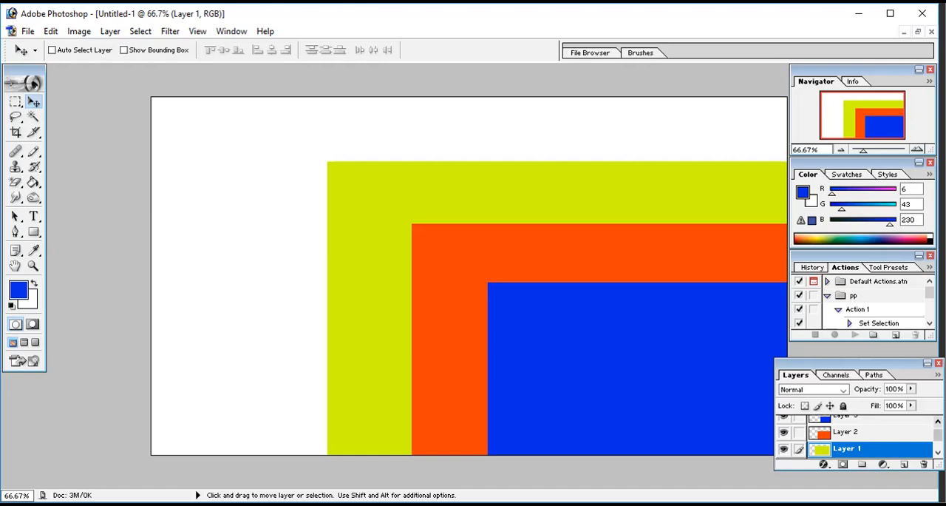
Step: Set Layer 3's opacity to 98% and its fill to 95%, trying a 39% fill first
{"action": "scroll", "coordinate": [874, 428], "scroll_direction": "up", "scroll_amount": 1}
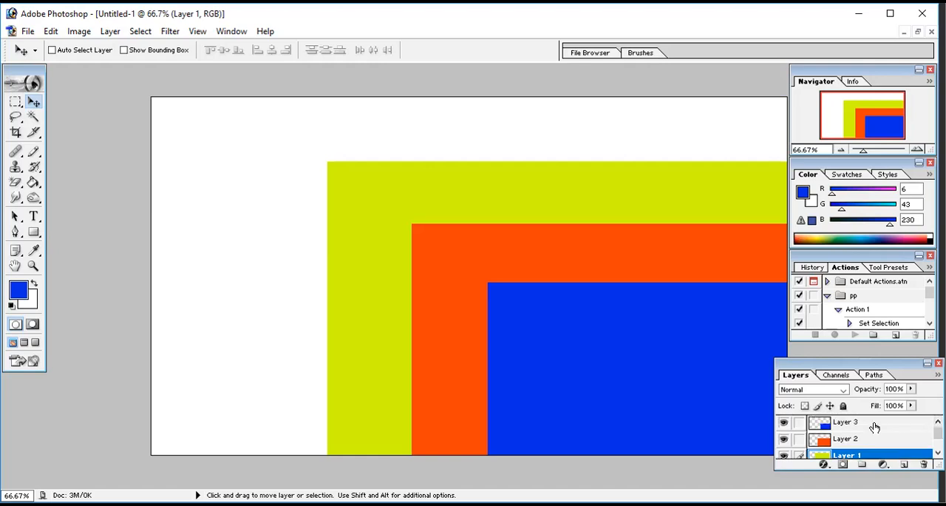
{"action": "left_click", "coordinate": [875, 427]}
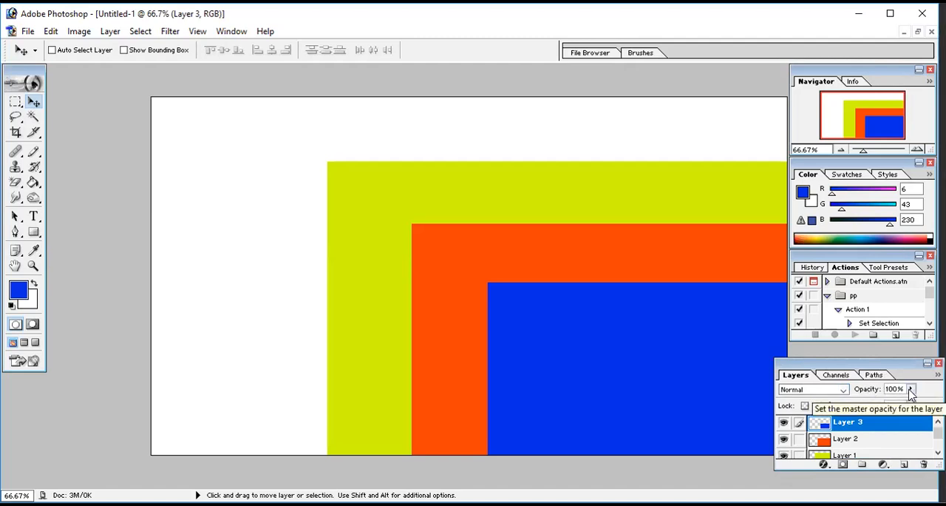
{"action": "mouse_move", "coordinate": [911, 390]}
{"action": "left_mouse_down"}
{"action": "mouse_move", "coordinate": [905, 403]}
{"action": "mouse_move", "coordinate": [854, 404]}
{"action": "mouse_move", "coordinate": [907, 404]}
{"action": "left_mouse_up"}
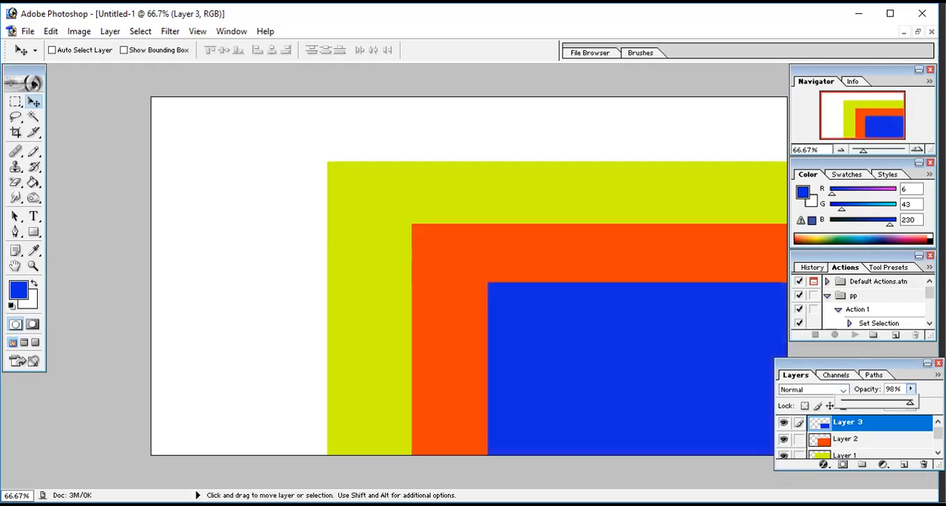
{"action": "left_click_drag", "start_coordinate": [910, 403], "coordinate": [914, 406]}
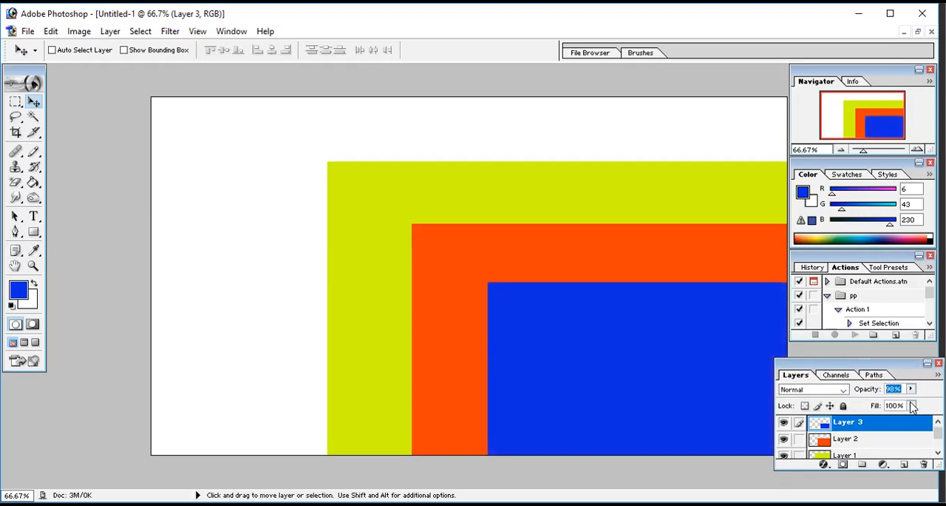
{"action": "left_click", "coordinate": [912, 406]}
{"action": "left_click", "coordinate": [885, 421]}
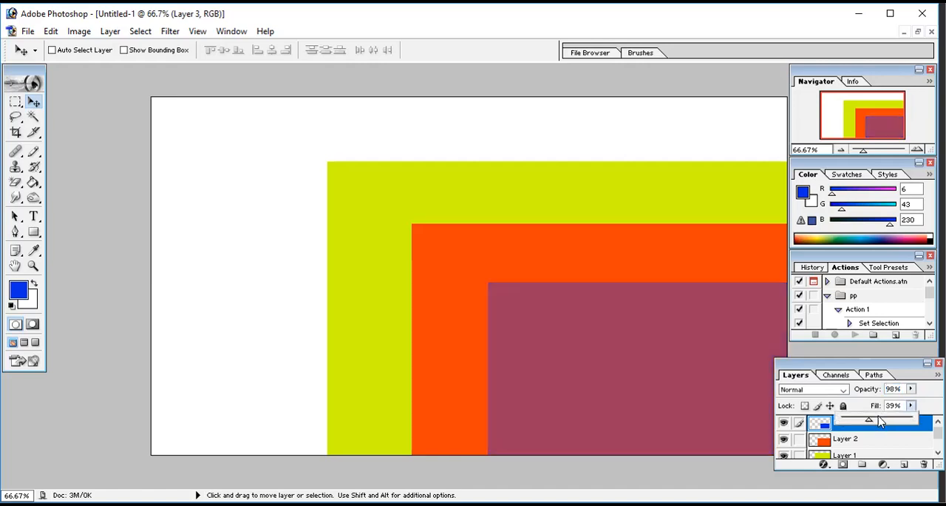
{"action": "left_click_drag", "start_coordinate": [882, 421], "coordinate": [908, 420]}
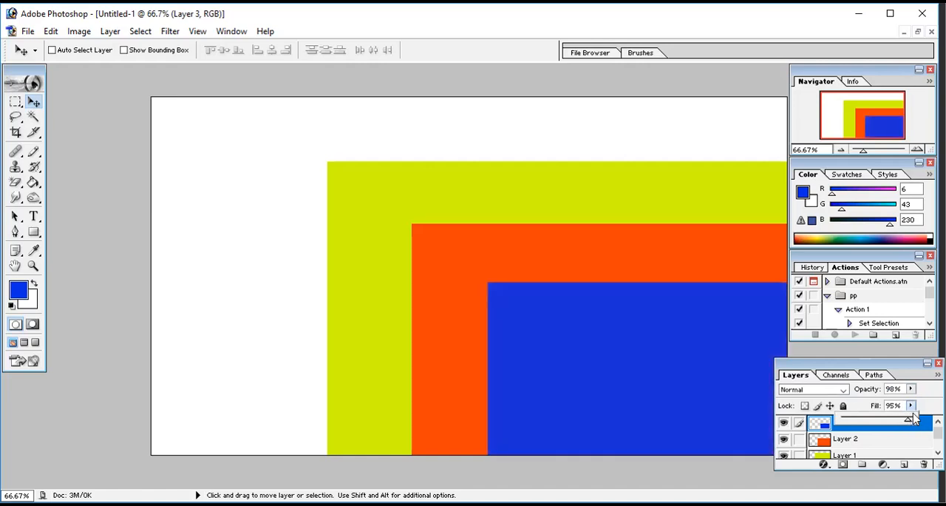
Step: Try the Color Burn, Darken and Dissolve blend modes on Layer 3, and return it to Normal
{"action": "left_click", "coordinate": [841, 390]}
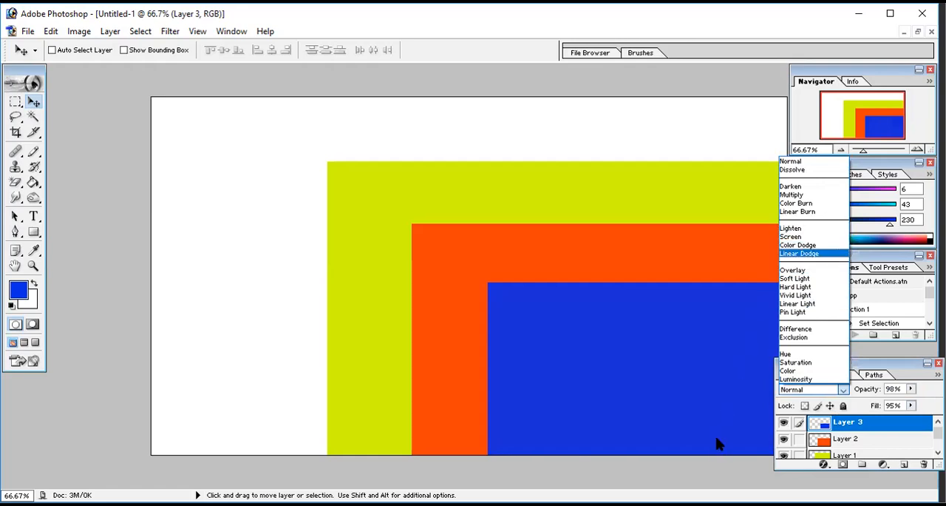
{"action": "left_click", "coordinate": [799, 204]}
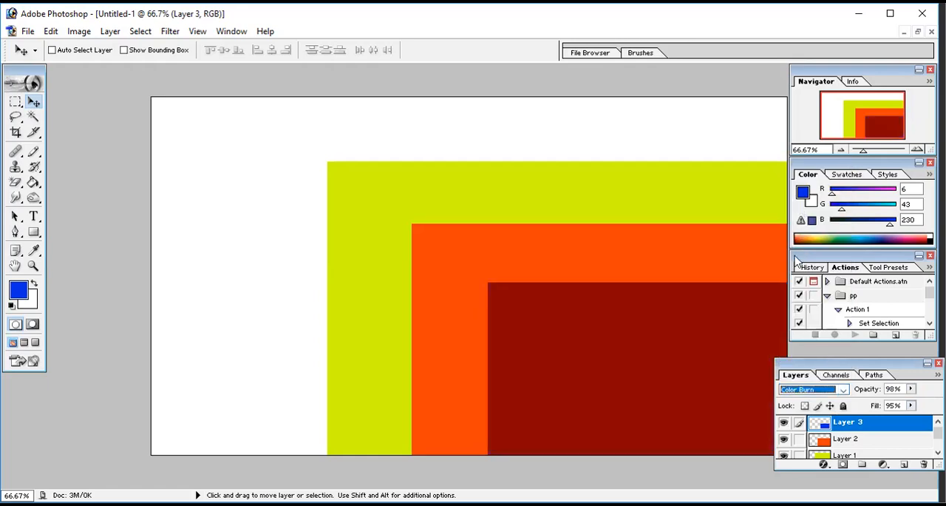
{"action": "left_click", "coordinate": [840, 390]}
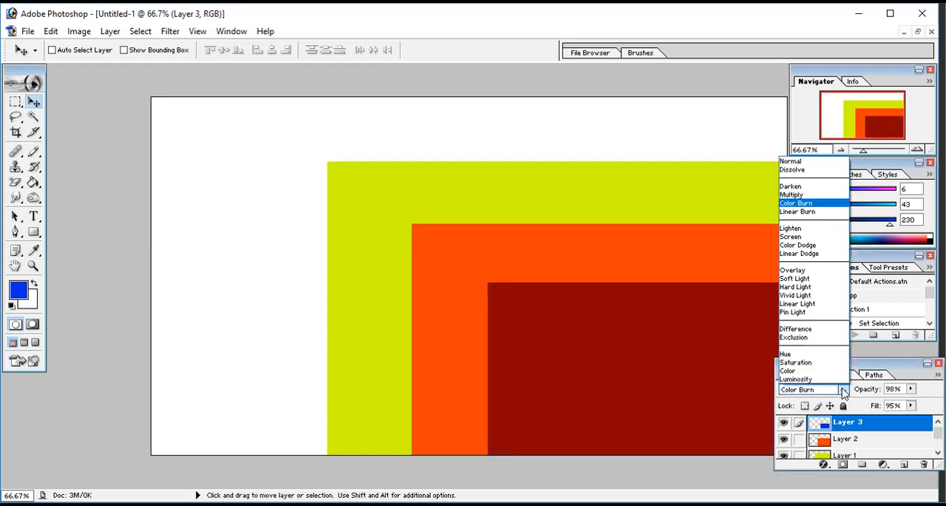
{"action": "left_click", "coordinate": [791, 187]}
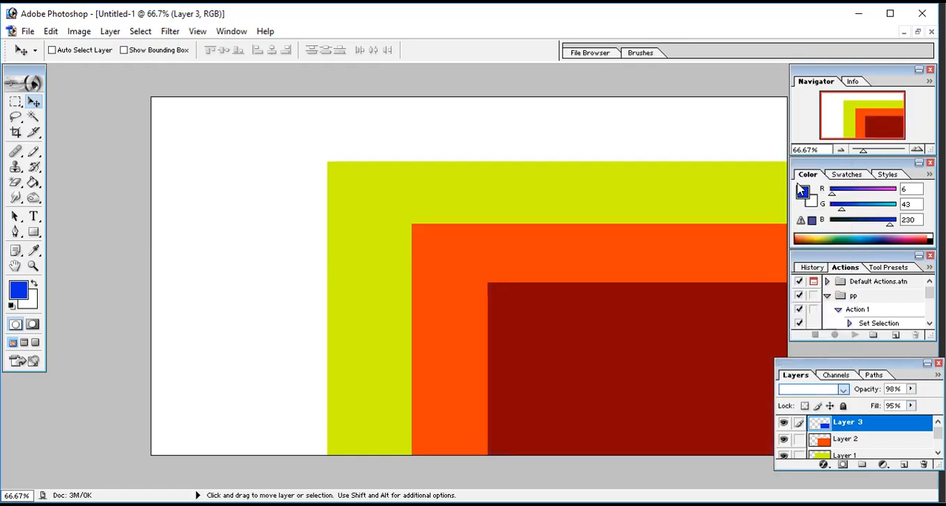
{"action": "left_click", "coordinate": [841, 389]}
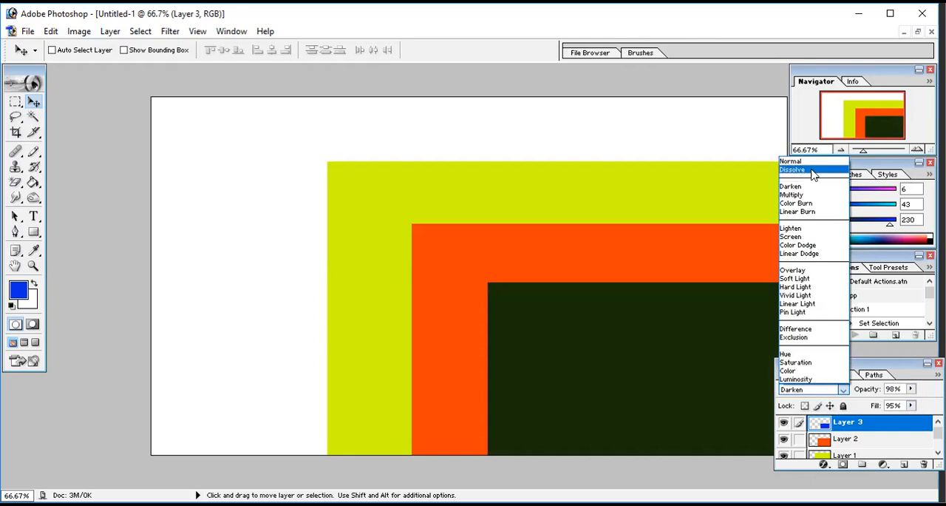
{"action": "left_click", "coordinate": [812, 170]}
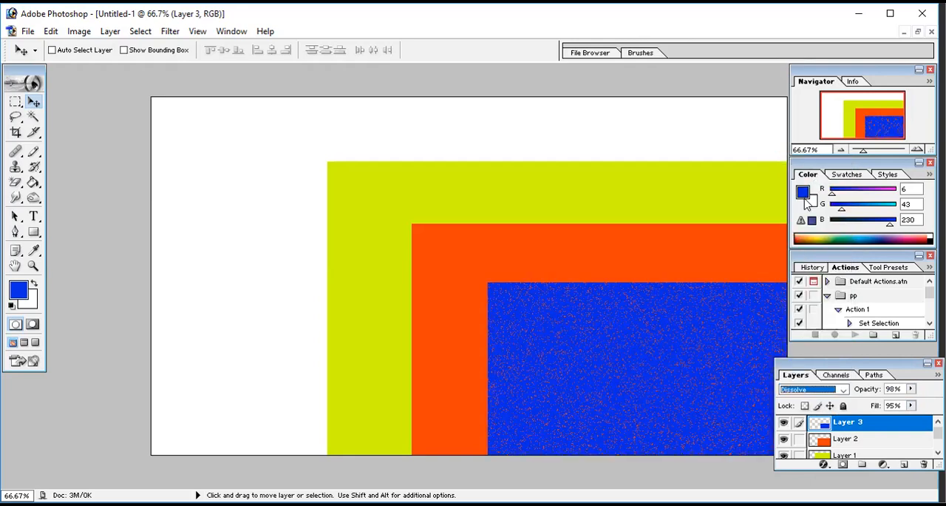
{"action": "left_click", "coordinate": [840, 390]}
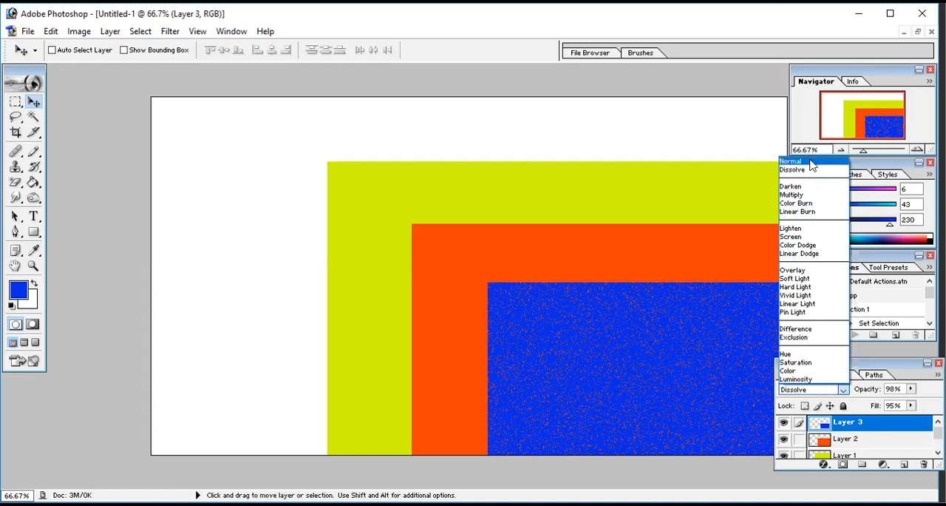
{"action": "left_click", "coordinate": [812, 163]}
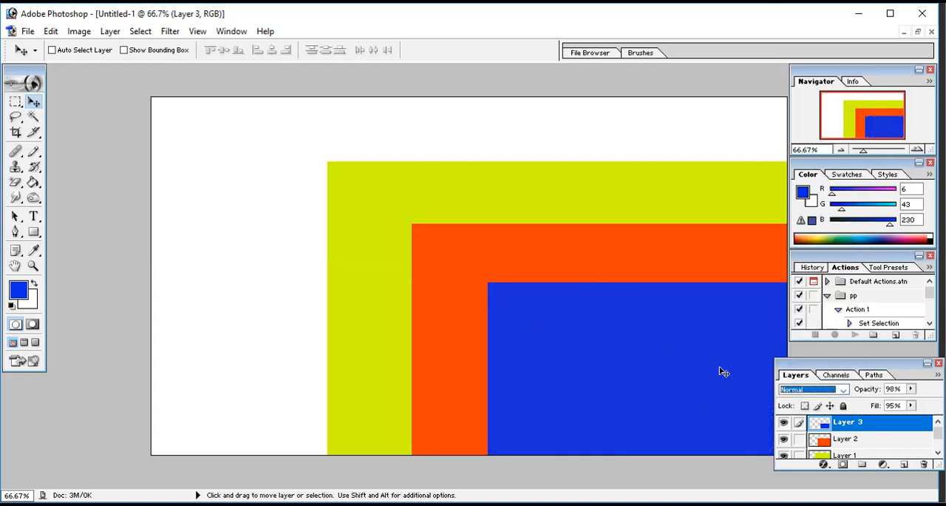
Step: Add a new empty layer above Layer 2 and move it above Layer 3 to the top of the layer stack
{"action": "left_click", "coordinate": [842, 441]}
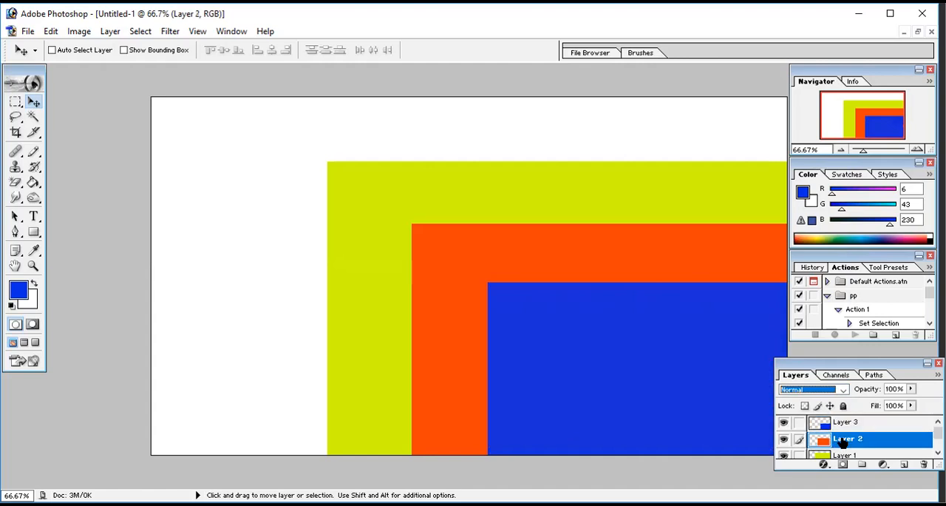
{"action": "left_click", "coordinate": [938, 453]}
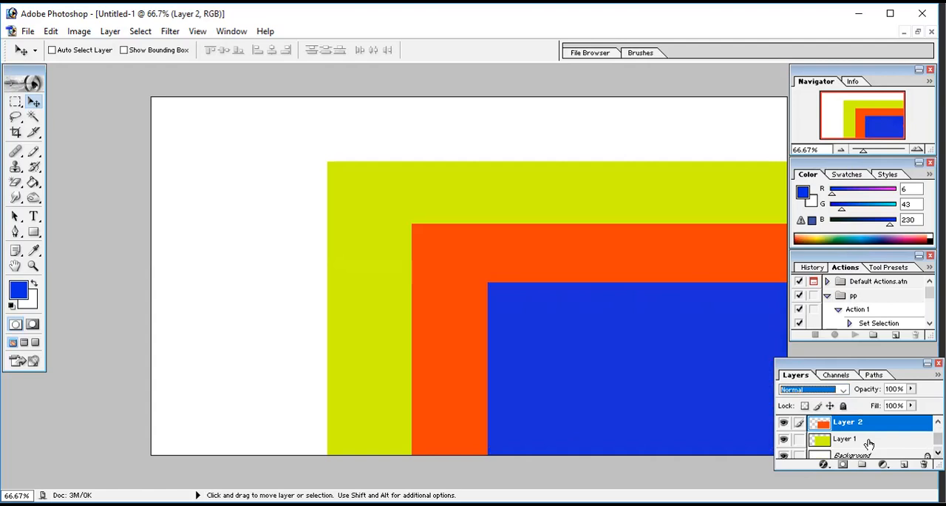
{"action": "left_click", "coordinate": [938, 421]}
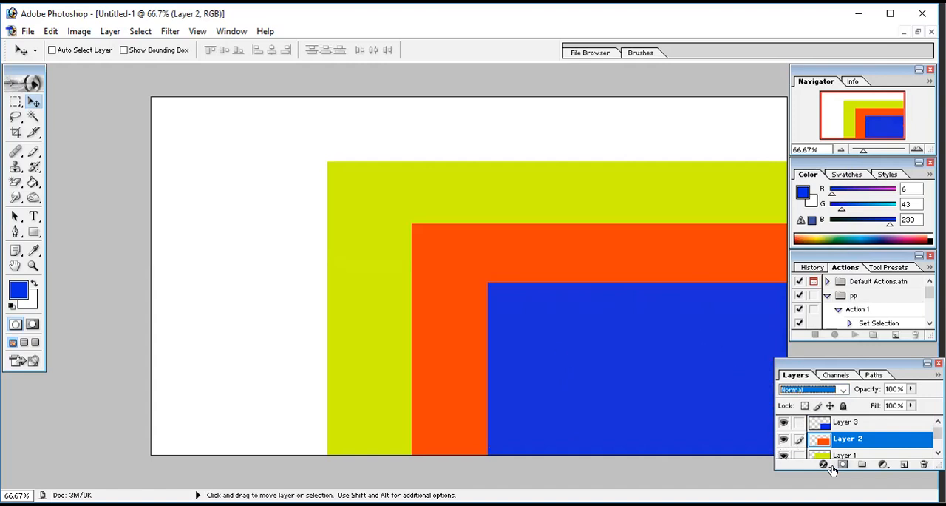
{"action": "left_click", "coordinate": [901, 466]}
{"action": "left_click_drag", "start_coordinate": [840, 443], "coordinate": [841, 420]}
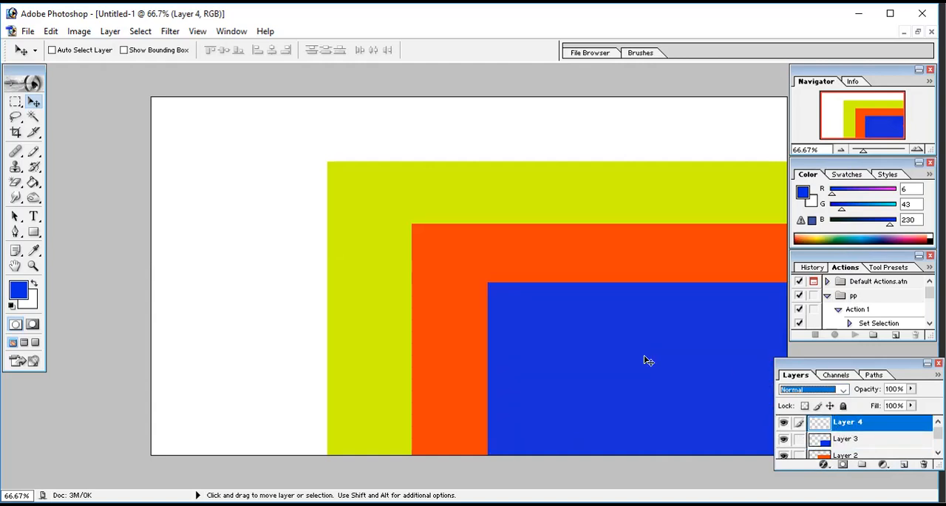
Step: Draw a wide elliptical selection overlapping the upper-left corner of the yellow-green area, with the new top layer active
{"action": "left_click", "coordinate": [16, 103]}
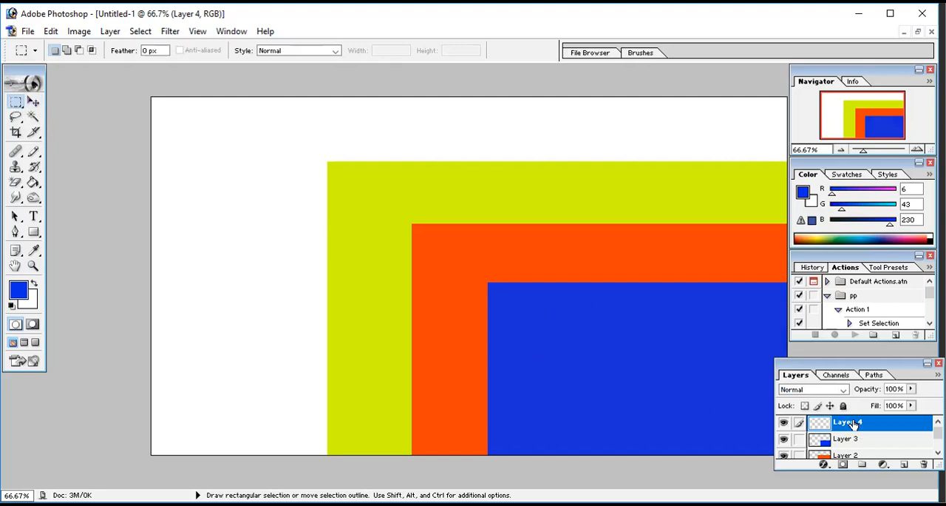
{"action": "right_click", "coordinate": [20, 105]}
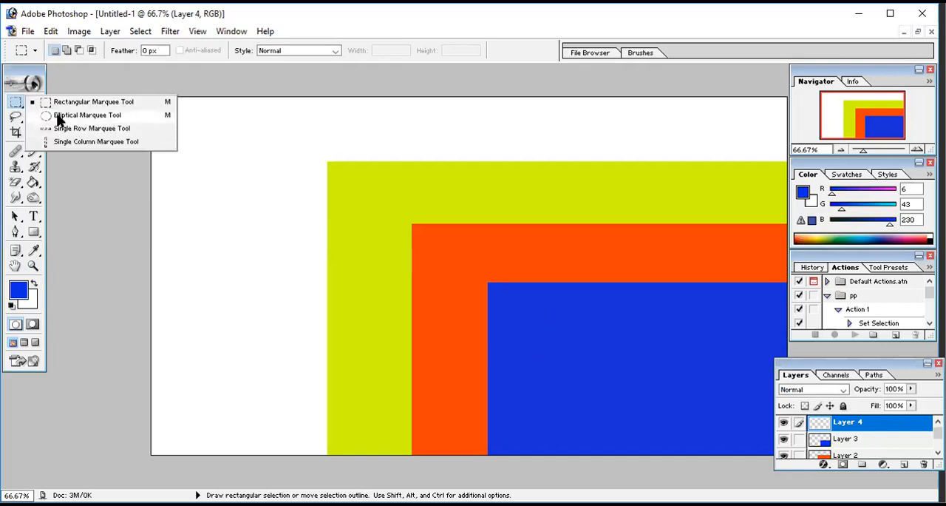
{"action": "left_click", "coordinate": [59, 117]}
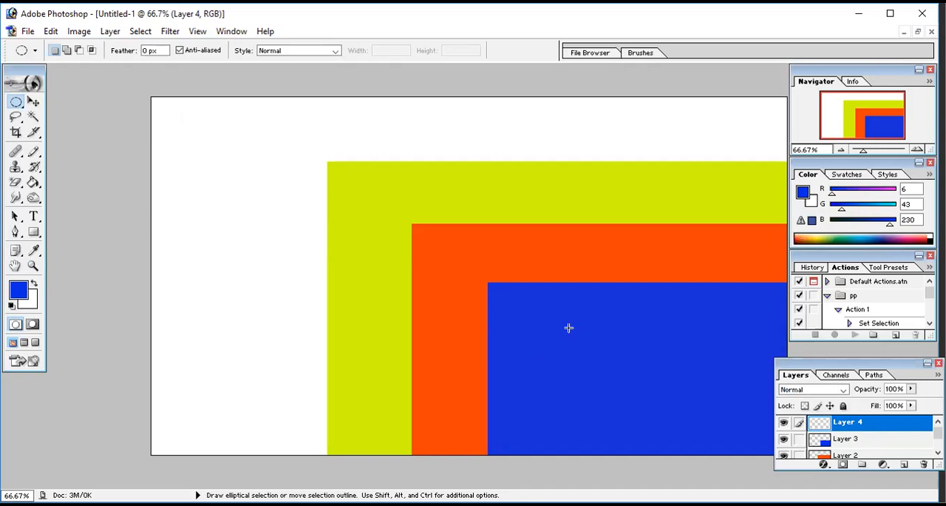
{"action": "left_click_drag", "start_coordinate": [231, 153], "coordinate": [430, 285]}
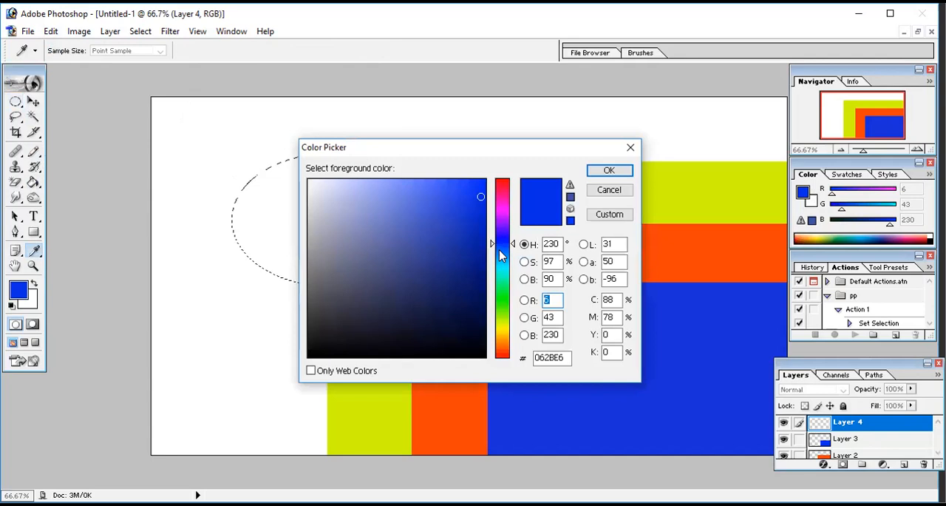
Step: Set the foreground color to pink, ED3CCA
{"action": "left_click", "coordinate": [502, 199]}
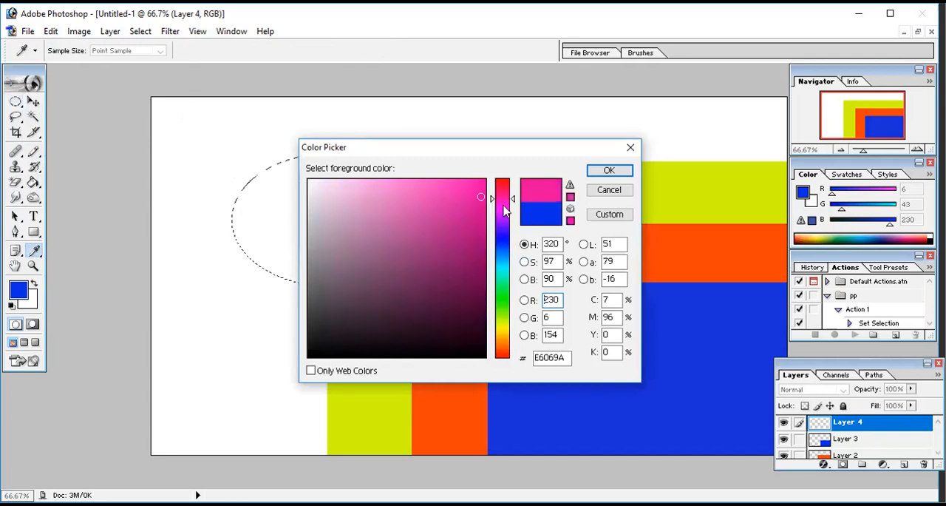
{"action": "left_click", "coordinate": [503, 206]}
{"action": "left_click", "coordinate": [503, 203]}
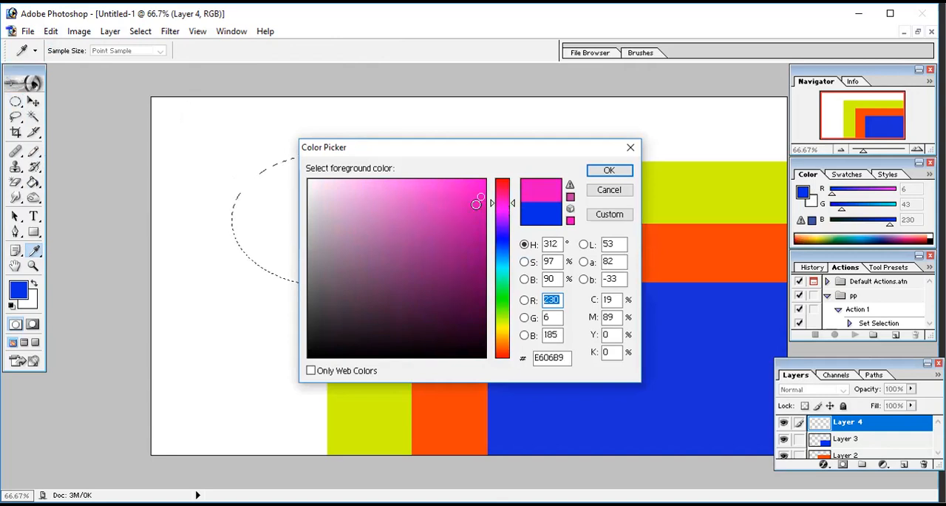
{"action": "left_click", "coordinate": [440, 191]}
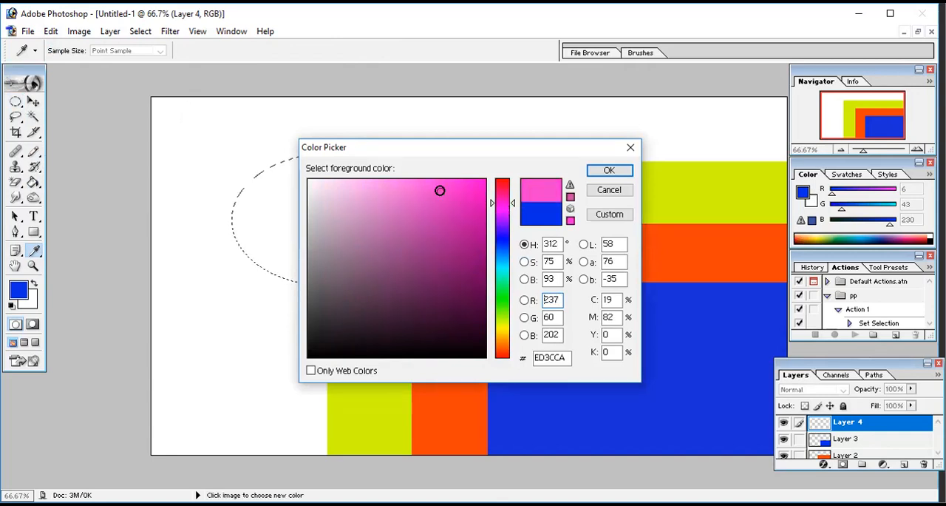
{"action": "left_click", "coordinate": [601, 170]}
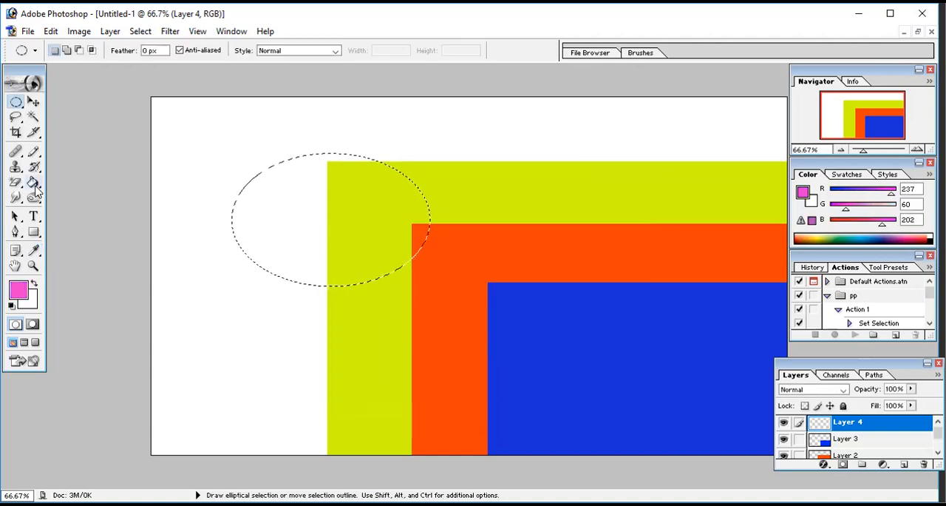
Step: Fill the elliptical selection on Layer 4 with the pink foreground color using the Paint Bucket, and deselect it
{"action": "left_click", "coordinate": [34, 184]}
{"action": "left_click", "coordinate": [277, 193]}
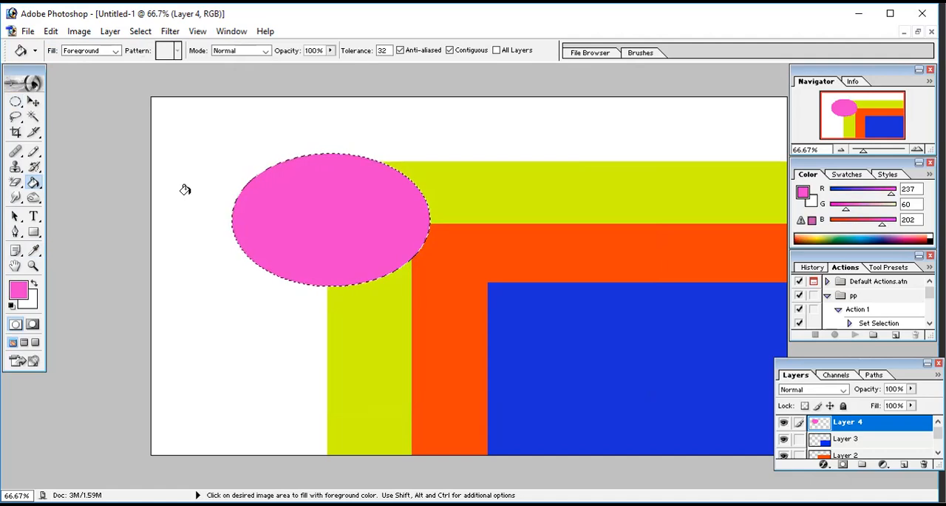
{"action": "key", "text": "d"}
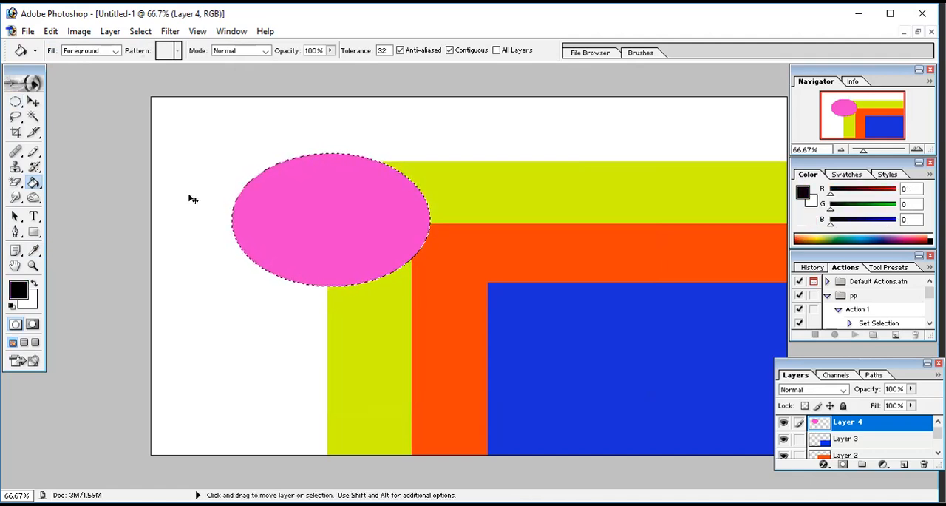
{"action": "key", "text": "ctrl+d"}
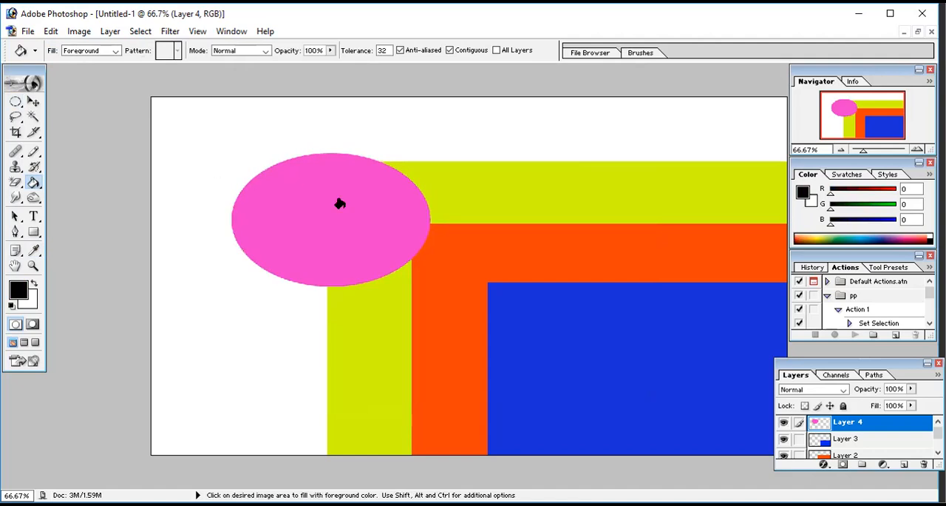
Step: Draw another elliptical selection over the lower part of the pink ellipse, and deselect it
{"action": "left_click", "coordinate": [17, 104]}
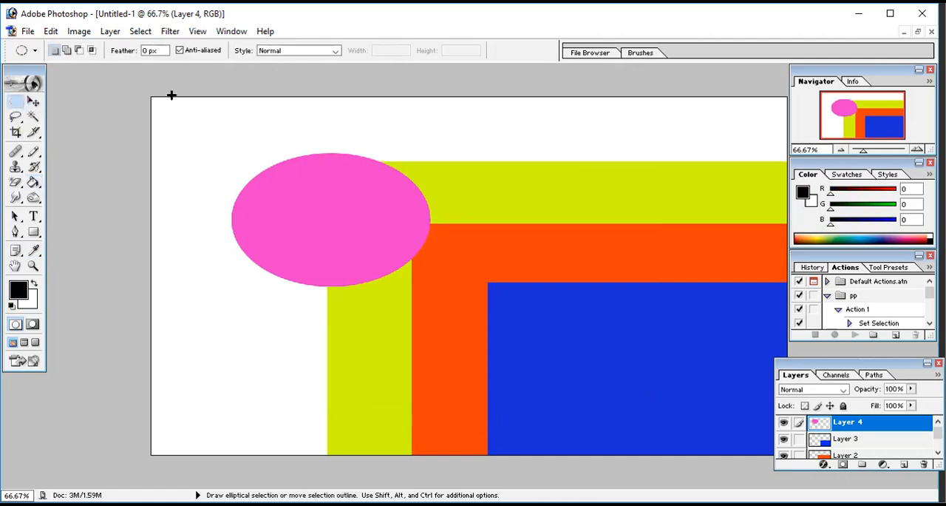
{"action": "left_click", "coordinate": [50, 31]}
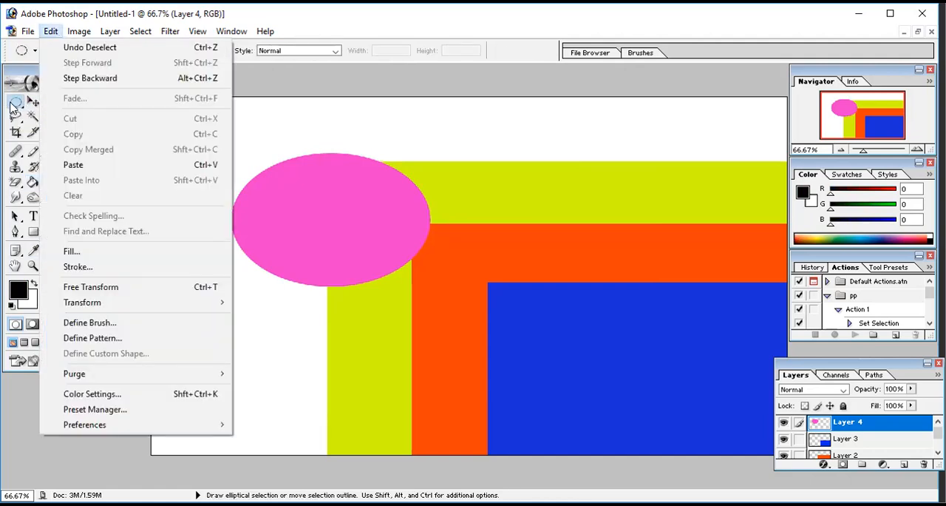
{"action": "left_click", "coordinate": [11, 104]}
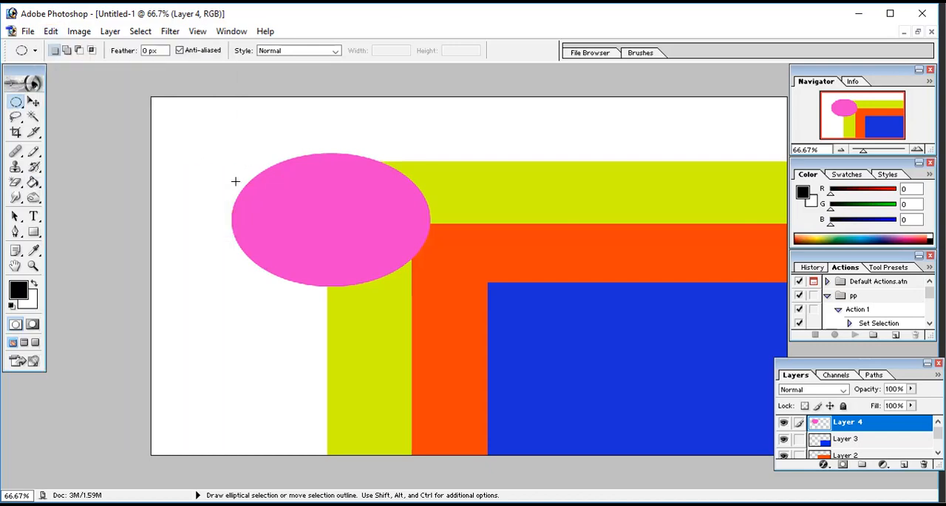
{"action": "left_click_drag", "start_coordinate": [235, 183], "coordinate": [431, 292]}
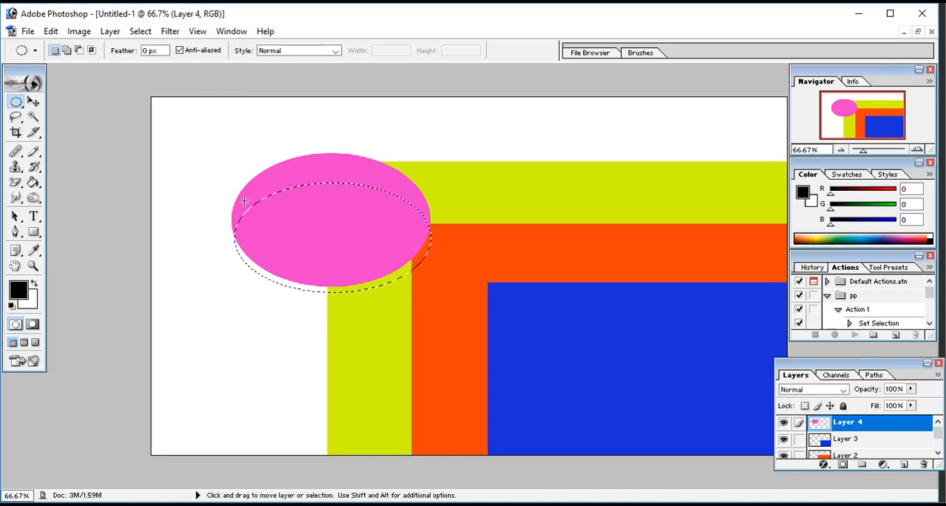
{"action": "key", "text": "ctrl+d"}
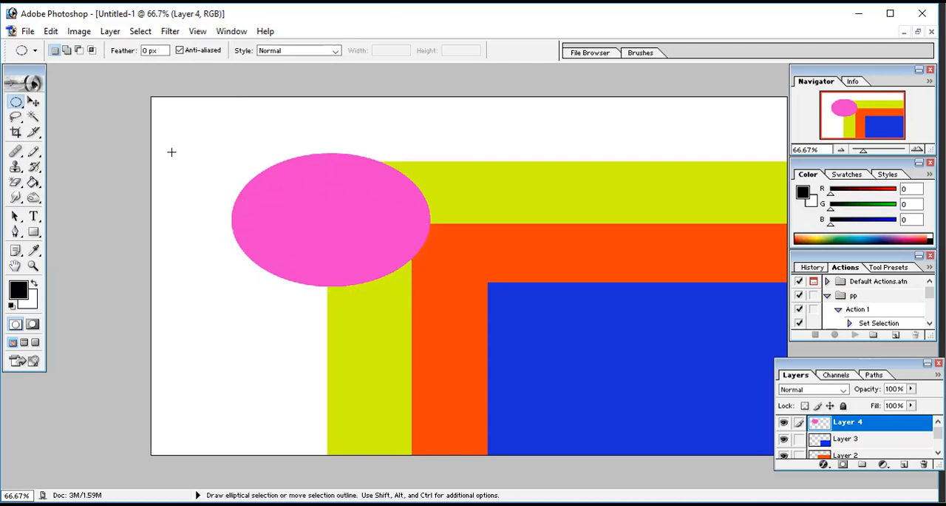
Step: Draw a rectangular marquee selection around the pink ellipse on Layer 4
{"action": "right_click", "coordinate": [22, 105]}
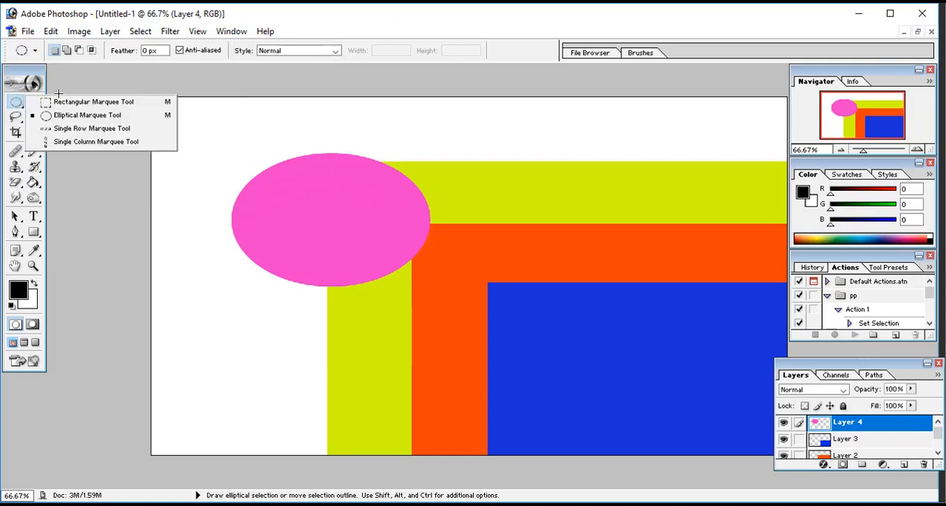
{"action": "left_click", "coordinate": [54, 102]}
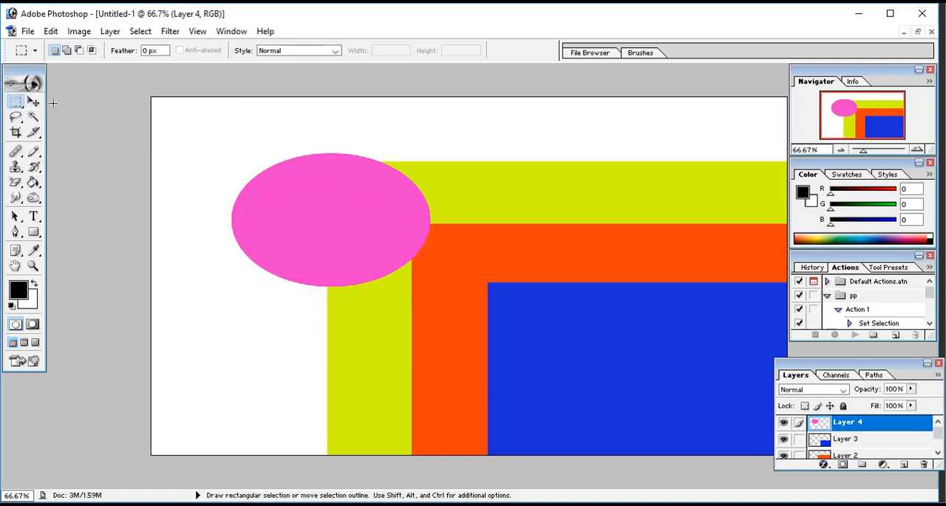
{"action": "left_click_drag", "start_coordinate": [372, 328], "coordinate": [439, 283]}
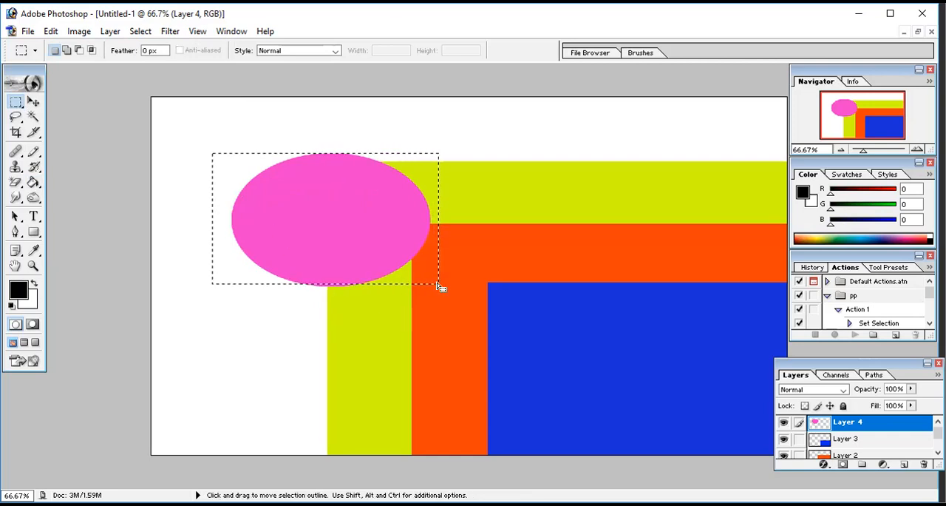
Step: Free-transform the selected pink ellipse, scaling it to about 57% width and 81% height so it looks like a circle
{"action": "left_click", "coordinate": [51, 32]}
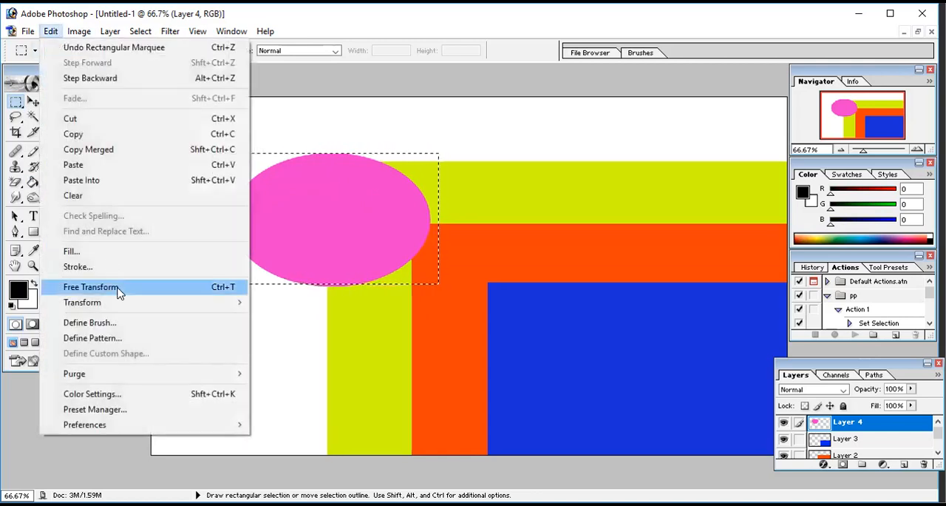
{"action": "mouse_move", "coordinate": [118, 303]}
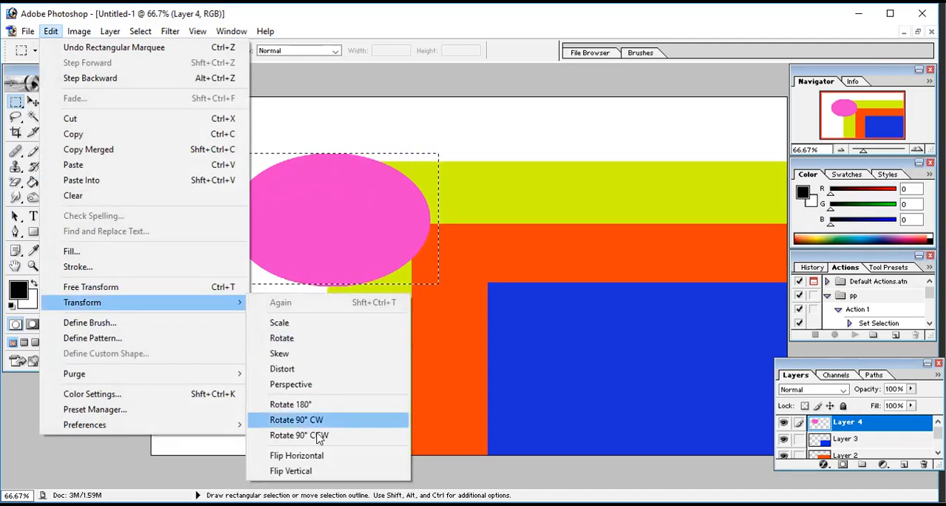
{"action": "left_click", "coordinate": [183, 289]}
{"action": "key", "text": "ctrl+t"}
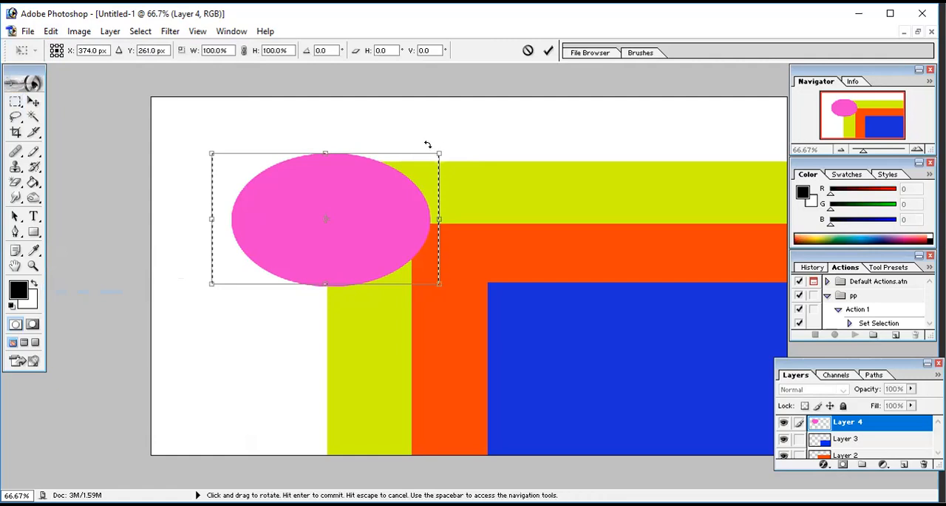
{"action": "left_click_drag", "start_coordinate": [438, 151], "coordinate": [323, 195]}
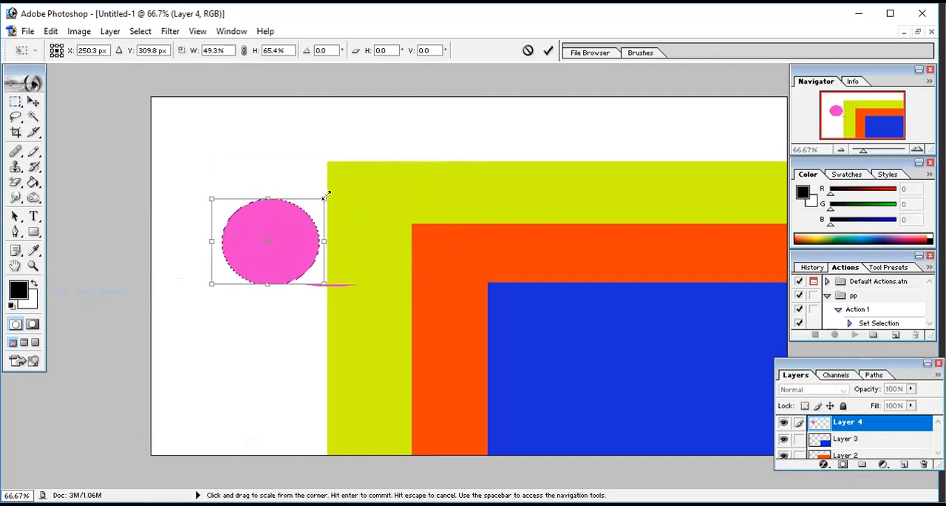
{"action": "left_click_drag", "start_coordinate": [323, 198], "coordinate": [340, 179]}
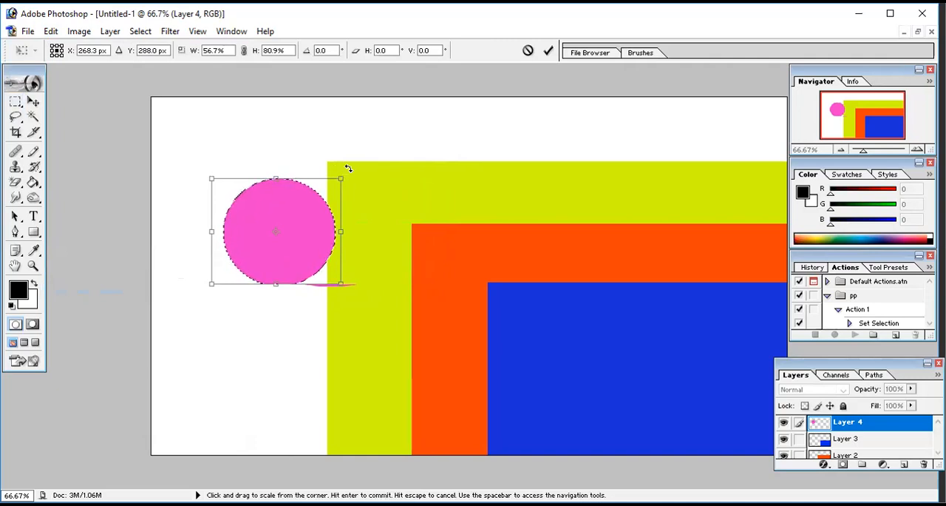
Step: Rotate the pink circle about 30° clockwise, apply the transform, and deselect it
{"action": "left_click_drag", "start_coordinate": [362, 178], "coordinate": [372, 212]}
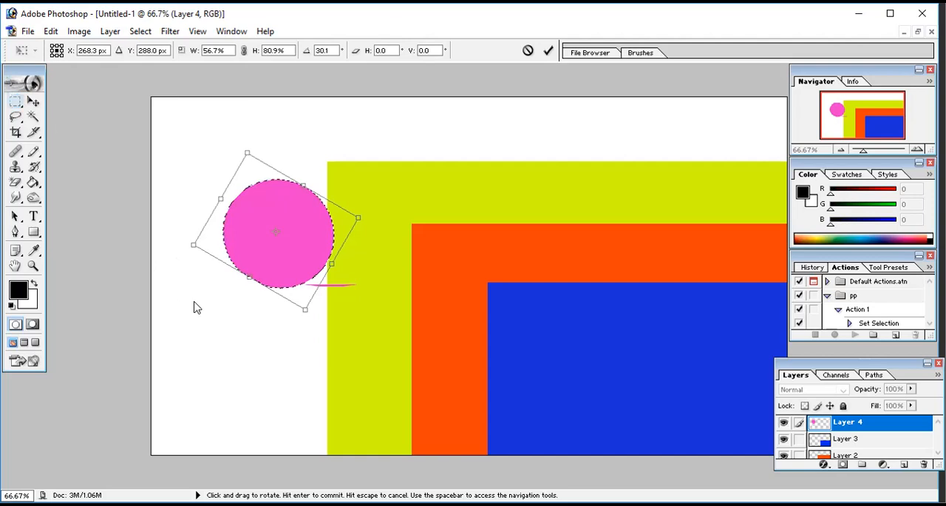
{"action": "key", "text": "m"}
{"action": "left_click", "coordinate": [423, 208]}
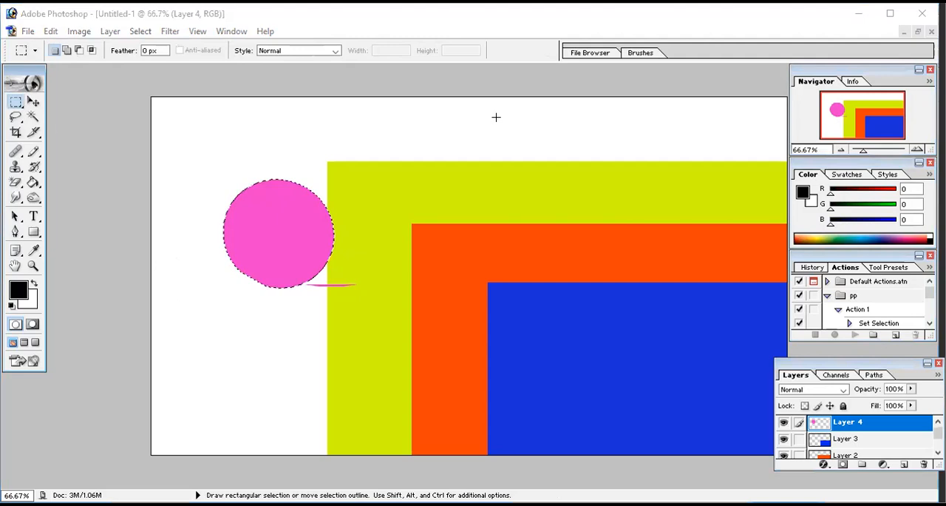
{"action": "key", "text": "ctrl"}
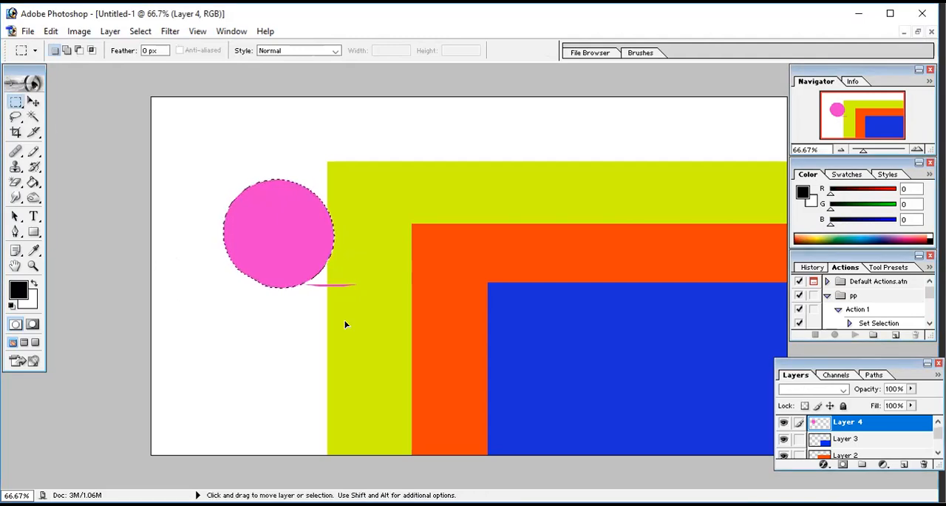
{"action": "key", "text": "ctrl+d"}
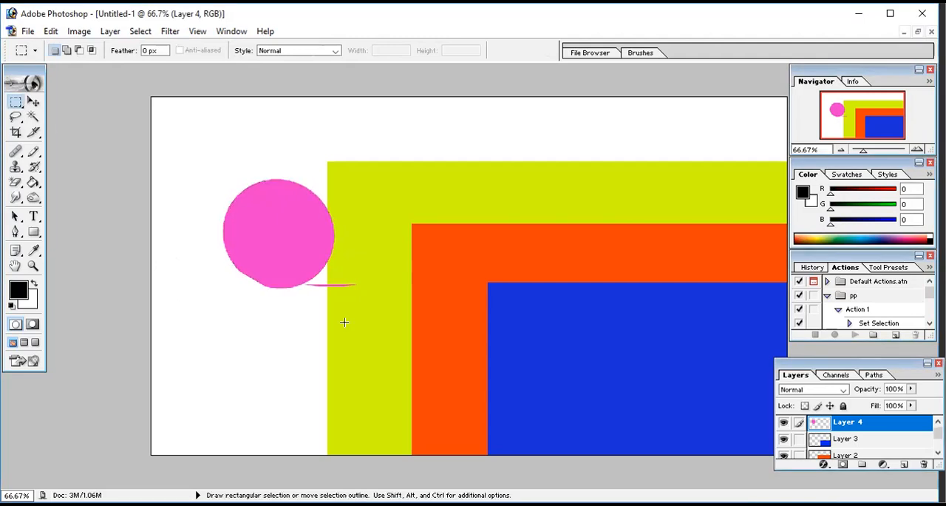
Step: Erase the leftover pink sliver below the circle with the regular Eraser tool
{"action": "left_click", "coordinate": [16, 184]}
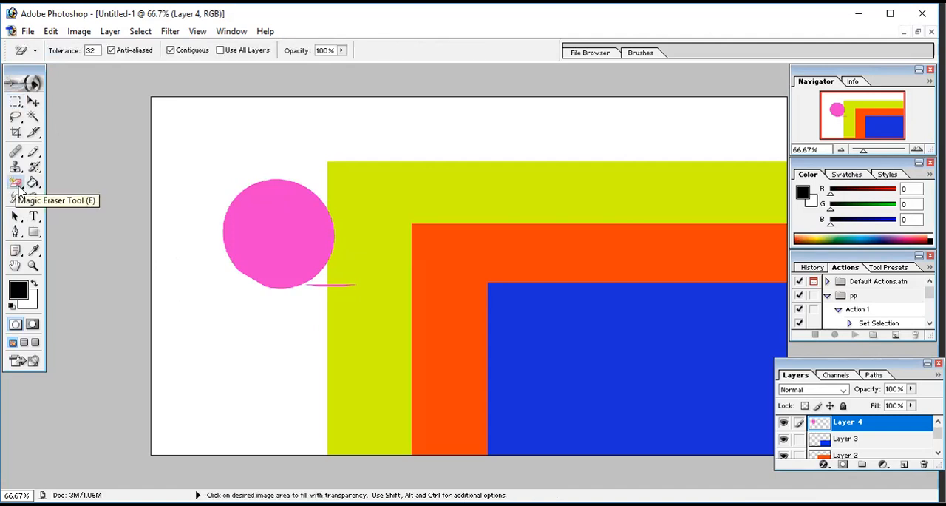
{"action": "left_click", "coordinate": [18, 185]}
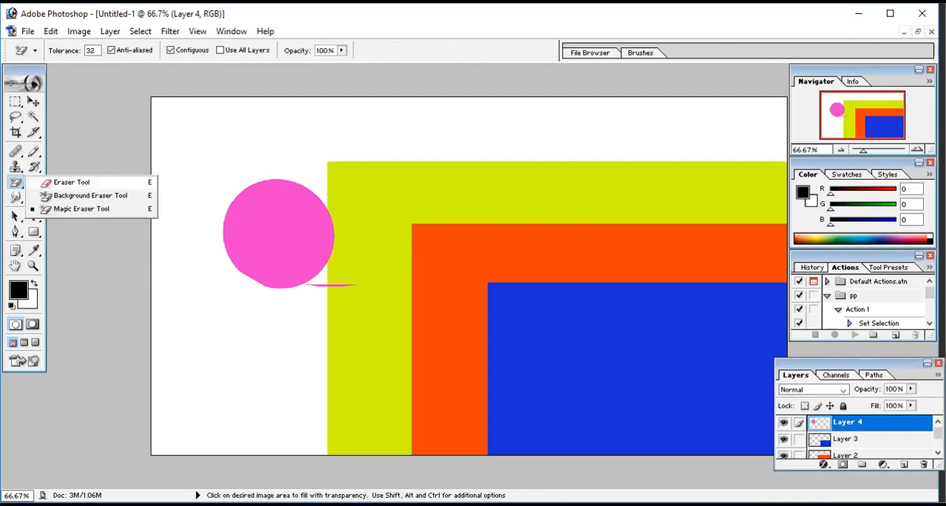
{"action": "left_click", "coordinate": [45, 187]}
{"action": "left_click_drag", "start_coordinate": [360, 285], "coordinate": [310, 283]}
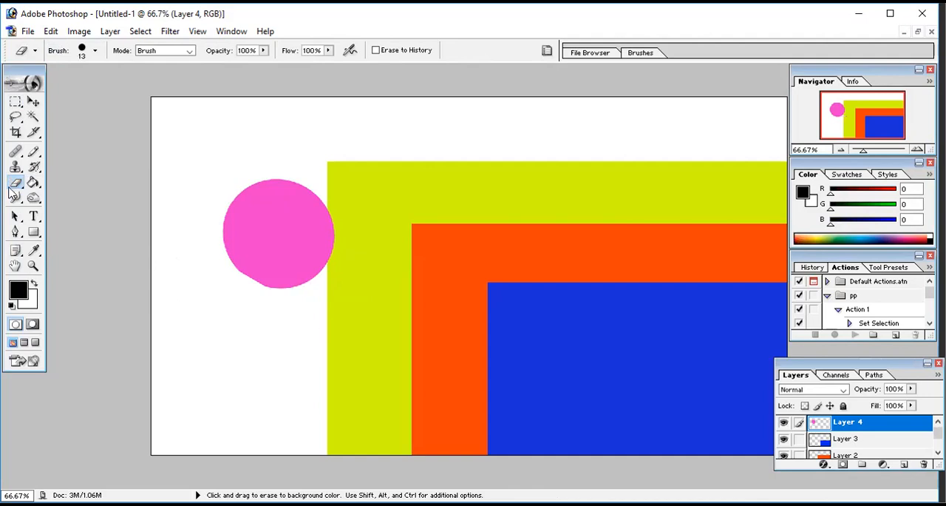
Step: Set the Eraser brush's master diameter to 61 px
{"action": "left_click", "coordinate": [17, 185]}
{"action": "left_click", "coordinate": [186, 51]}
{"action": "left_click", "coordinate": [95, 56]}
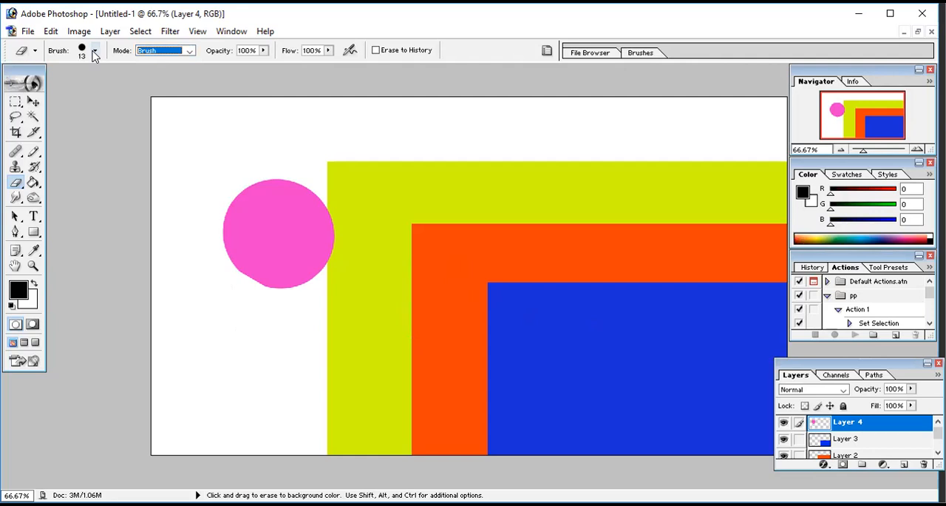
{"action": "left_click", "coordinate": [95, 56]}
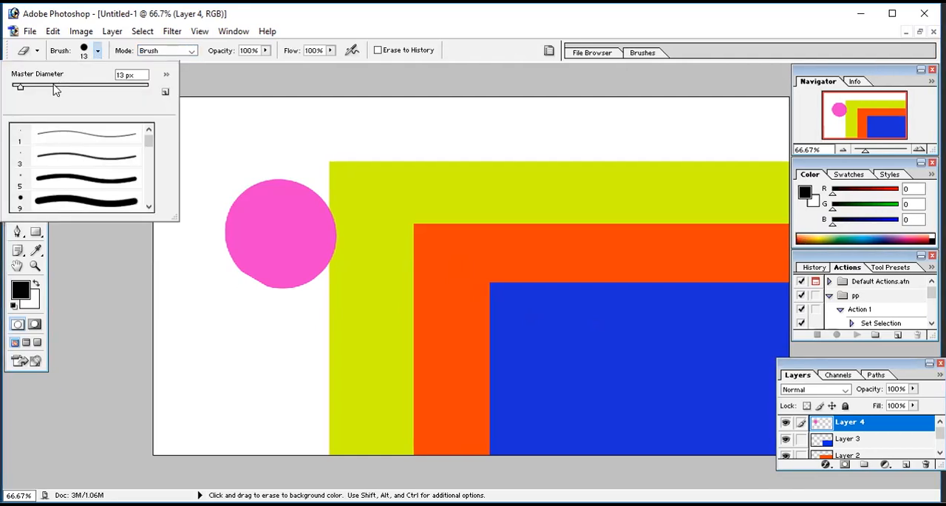
{"action": "left_click", "coordinate": [53, 87]}
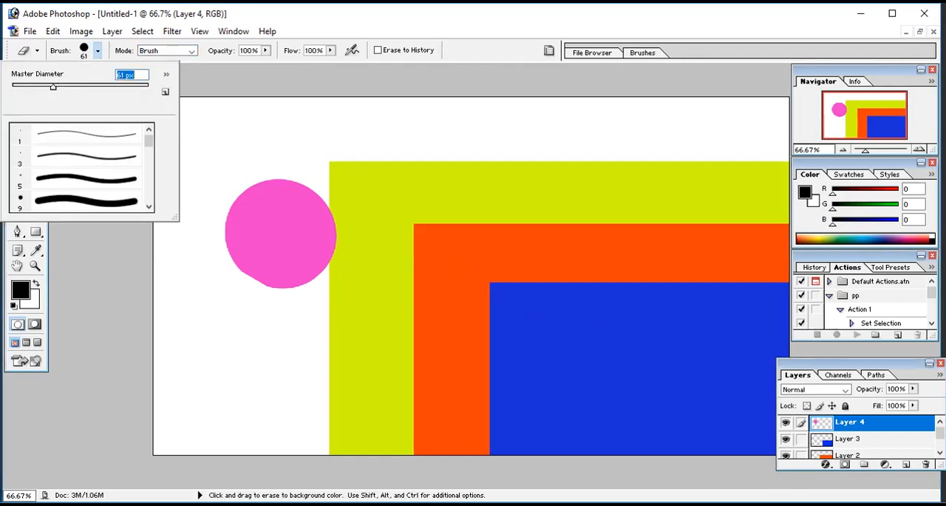
{"action": "left_click", "coordinate": [422, 226]}
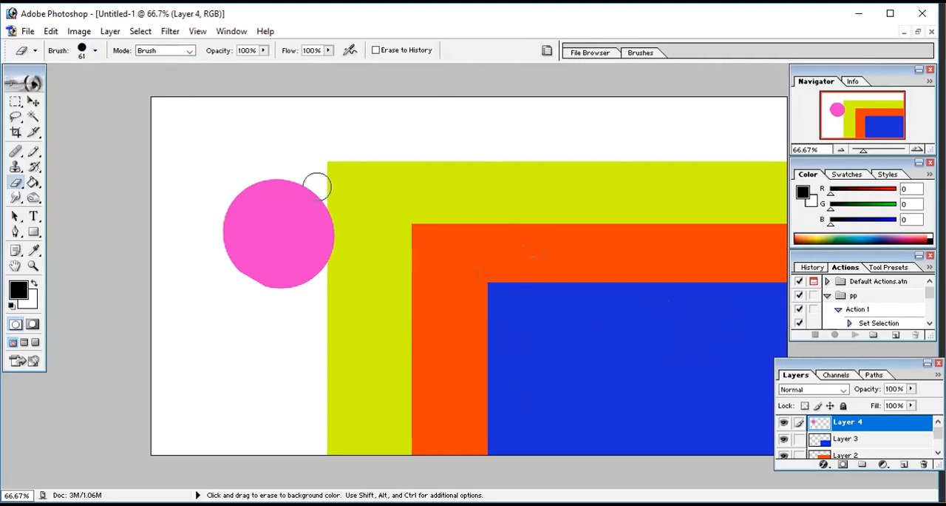
Step: Erase a diagonal band across the pink circle, and undo that stroke
{"action": "mouse_move", "coordinate": [313, 186]}
{"action": "left_mouse_down"}
{"action": "mouse_move", "coordinate": [244, 262]}
{"action": "mouse_move", "coordinate": [240, 287]}
{"action": "left_mouse_up"}
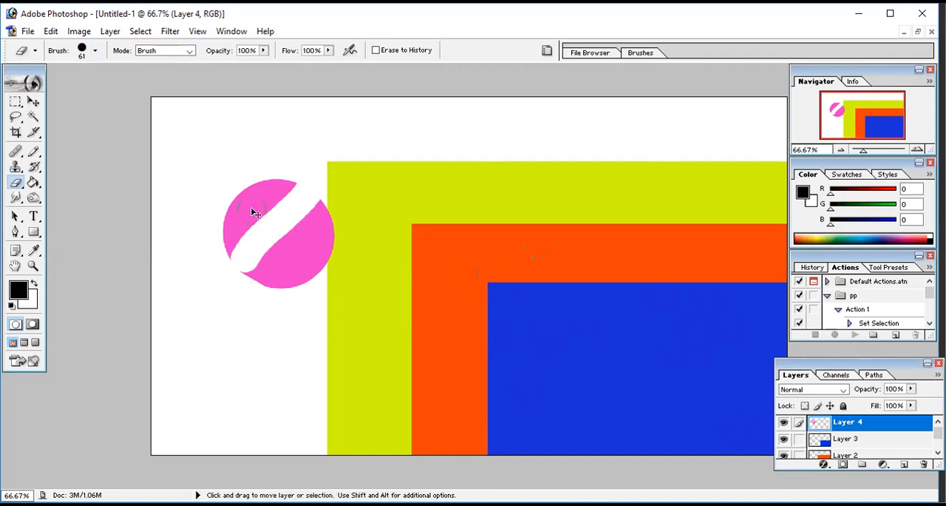
{"action": "key", "text": "ctrl+z"}
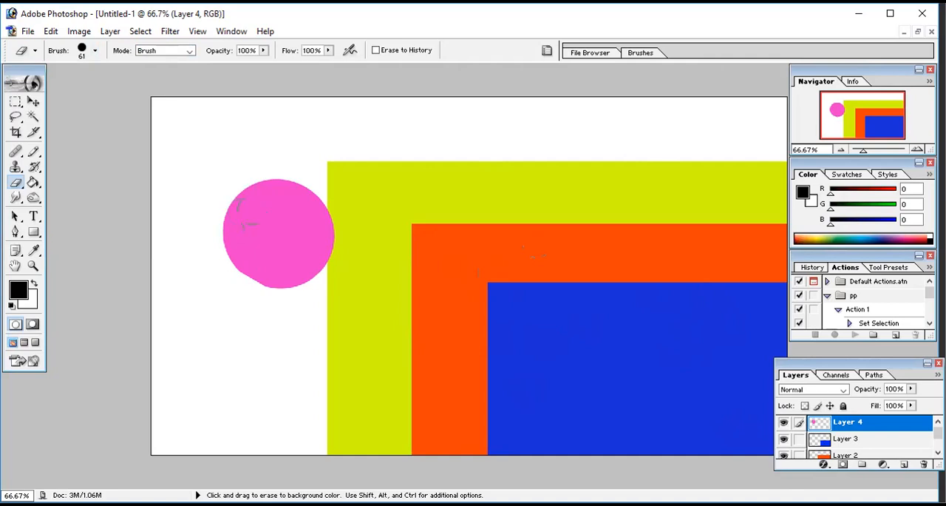
Step: Move the pink circle onto the blue rectangle with the Move tool
{"action": "left_click", "coordinate": [33, 103]}
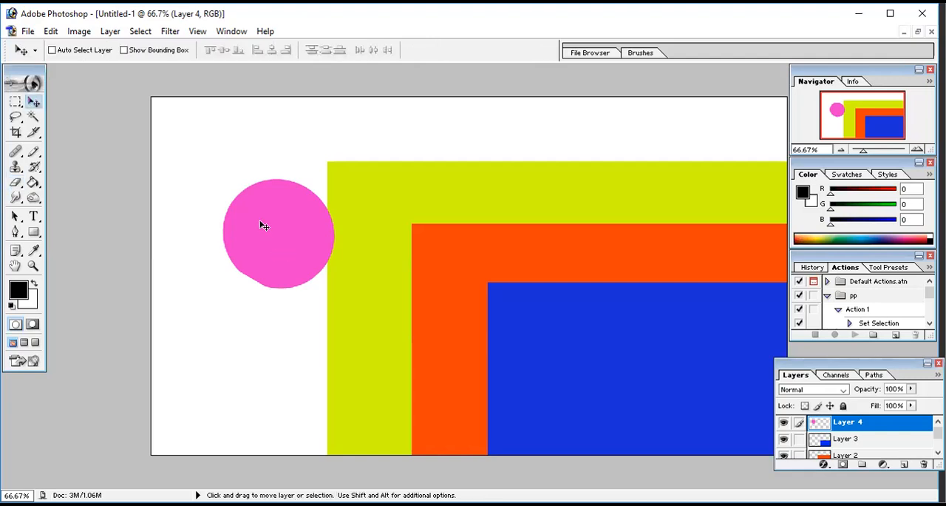
{"action": "left_click_drag", "start_coordinate": [264, 226], "coordinate": [662, 374]}
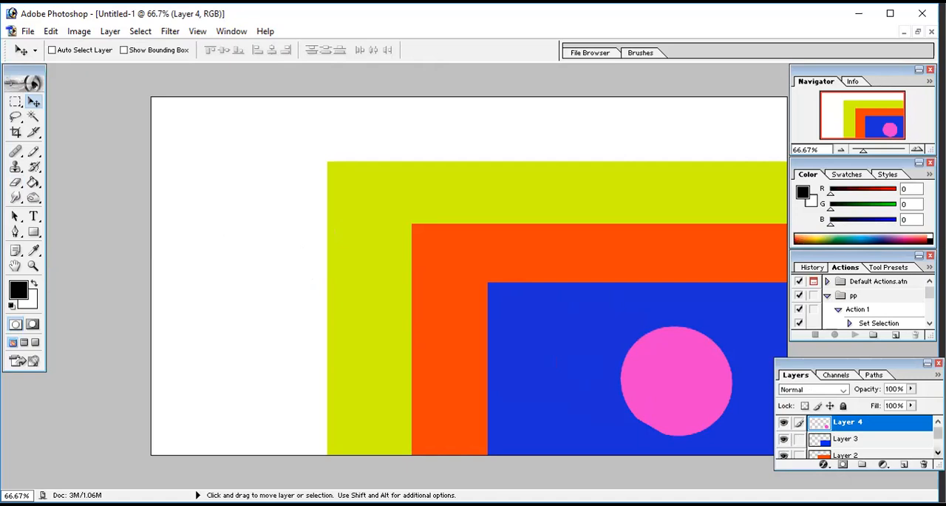
Step: Hide Layer 3, Layer 2, Layer 1 and Layer 4, leaving only the Background visible
{"action": "scroll", "coordinate": [782, 425], "scroll_direction": "down", "scroll_amount": 1}
{"action": "left_click", "coordinate": [783, 423]}
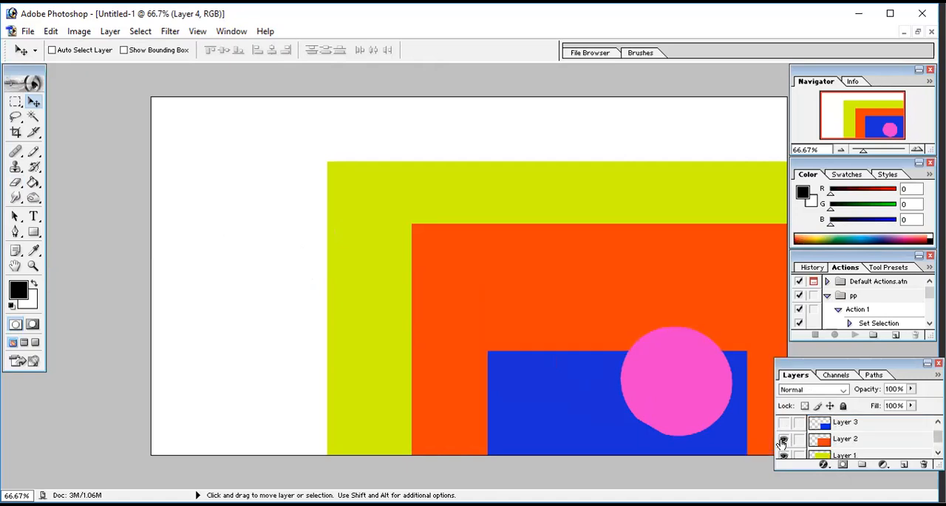
{"action": "left_click", "coordinate": [783, 439]}
{"action": "left_click", "coordinate": [784, 456]}
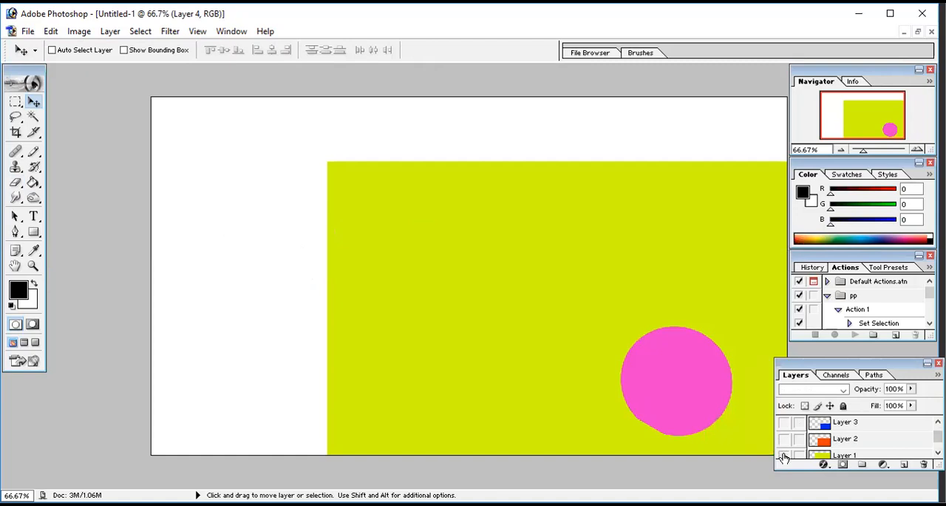
{"action": "left_click", "coordinate": [937, 452]}
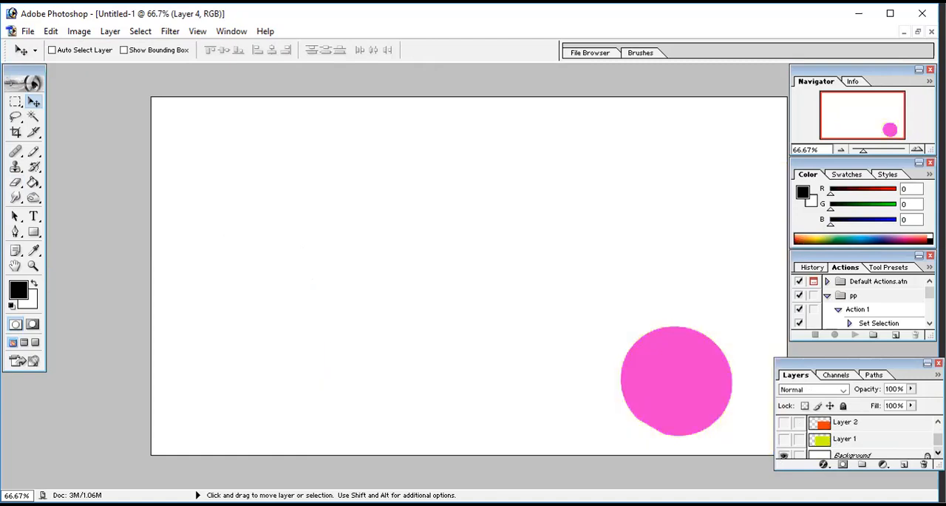
{"action": "left_click", "coordinate": [938, 422]}
{"action": "left_click", "coordinate": [938, 421]}
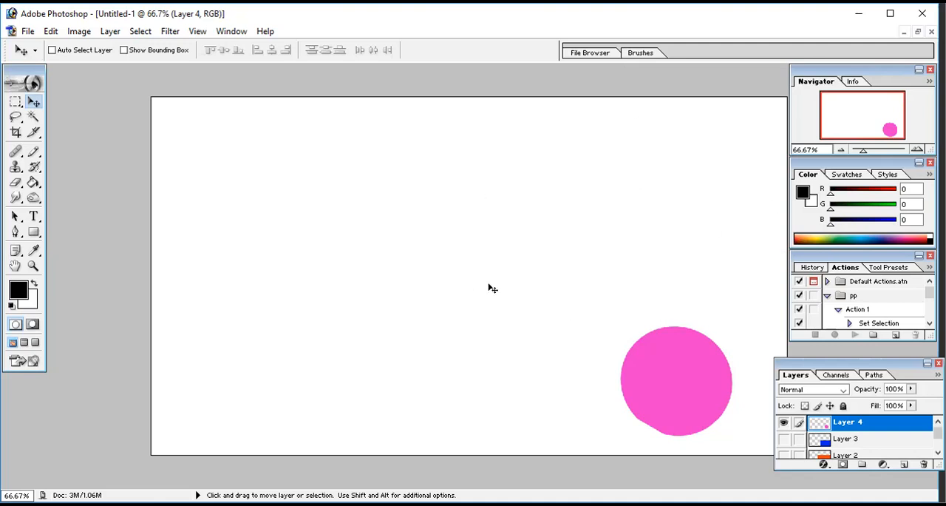
{"action": "left_click", "coordinate": [782, 422]}
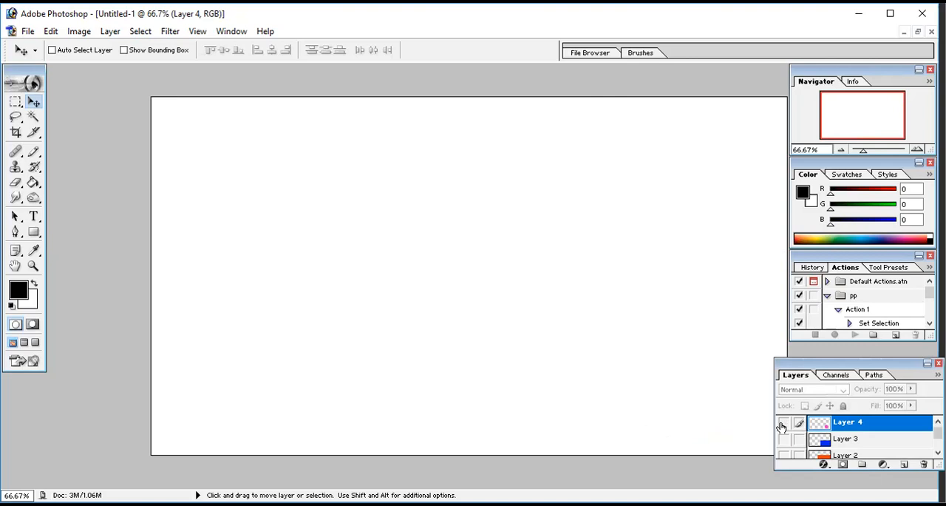
Step: Make Layer 4, Layer 3, Layer 2 and Layer 1 visible again
{"action": "left_click_drag", "start_coordinate": [783, 424], "coordinate": [782, 441]}
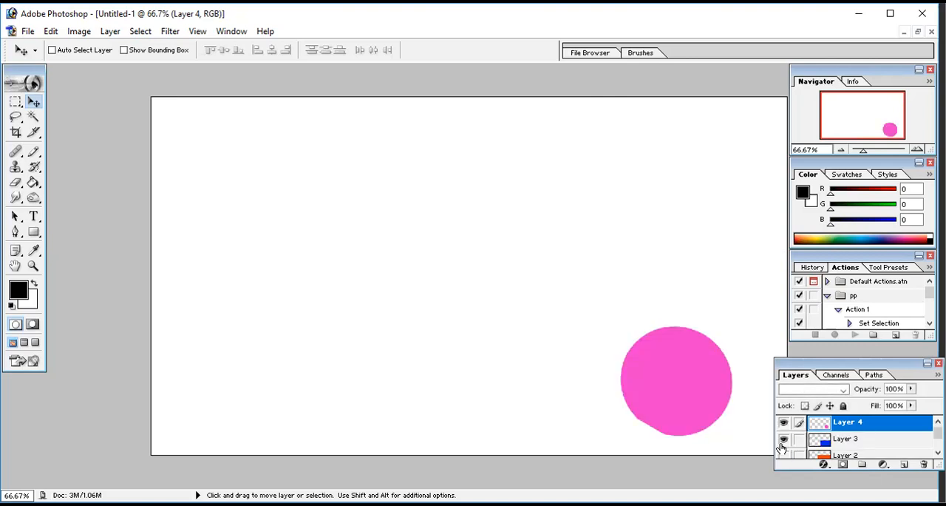
{"action": "left_click", "coordinate": [783, 455]}
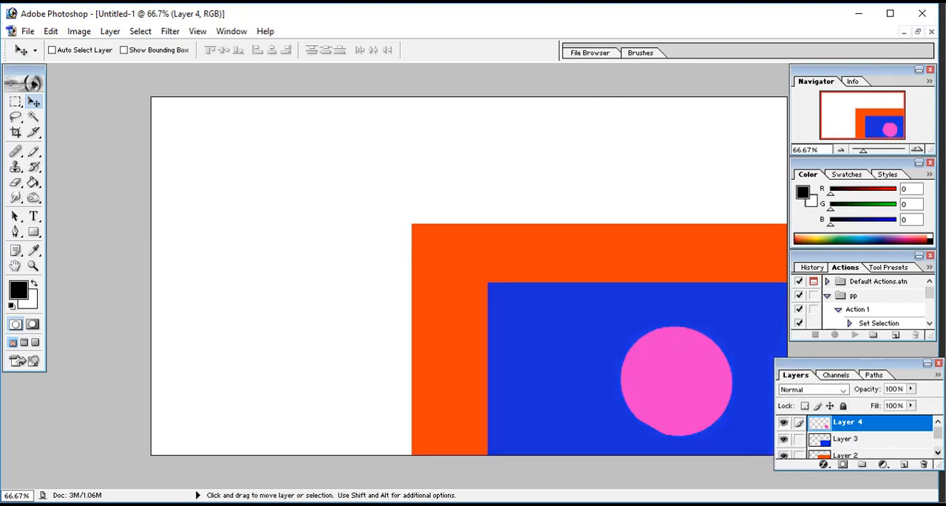
{"action": "scroll", "coordinate": [803, 427], "scroll_direction": "down", "scroll_amount": 1}
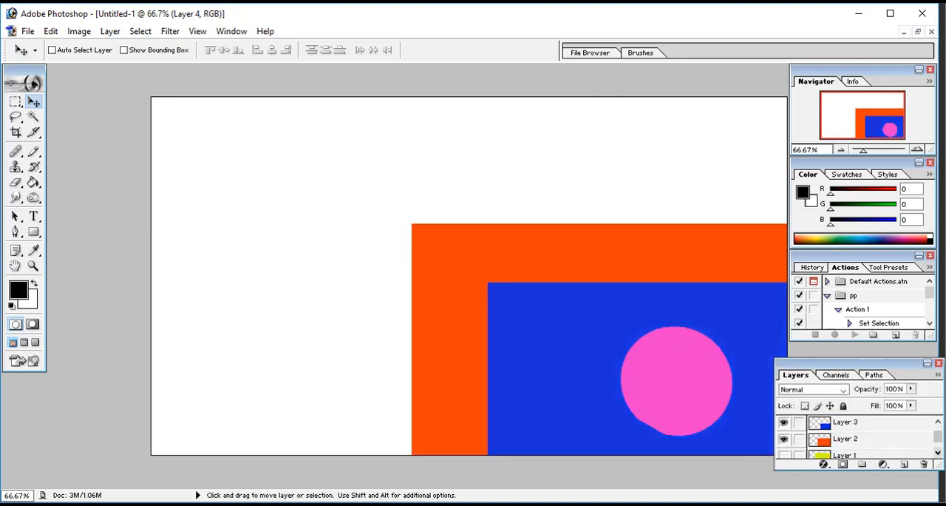
{"action": "left_click", "coordinate": [784, 455]}
Step: Reorder the layer stack by moving the yellow-green Layer 1 above the orange Layer 2
{"action": "left_click", "coordinate": [938, 451]}
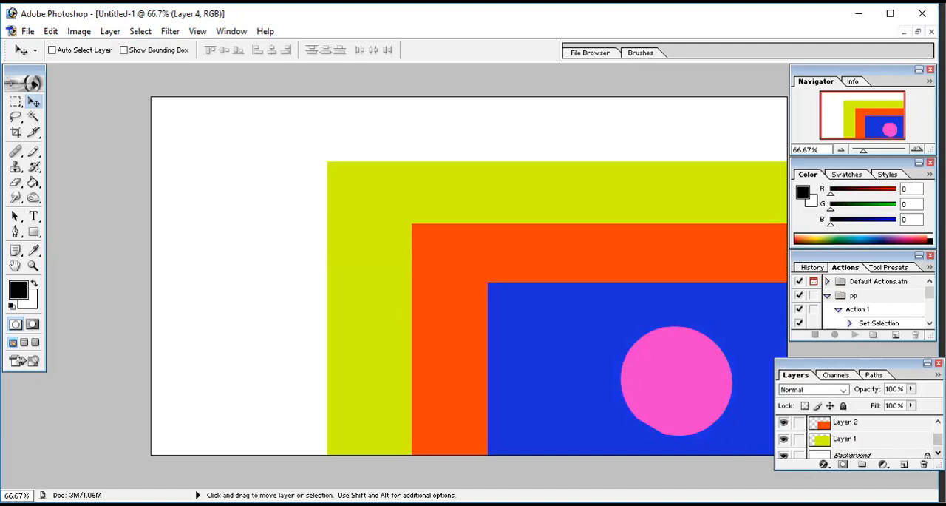
{"action": "scroll", "coordinate": [893, 452], "scroll_direction": "down", "scroll_amount": 1}
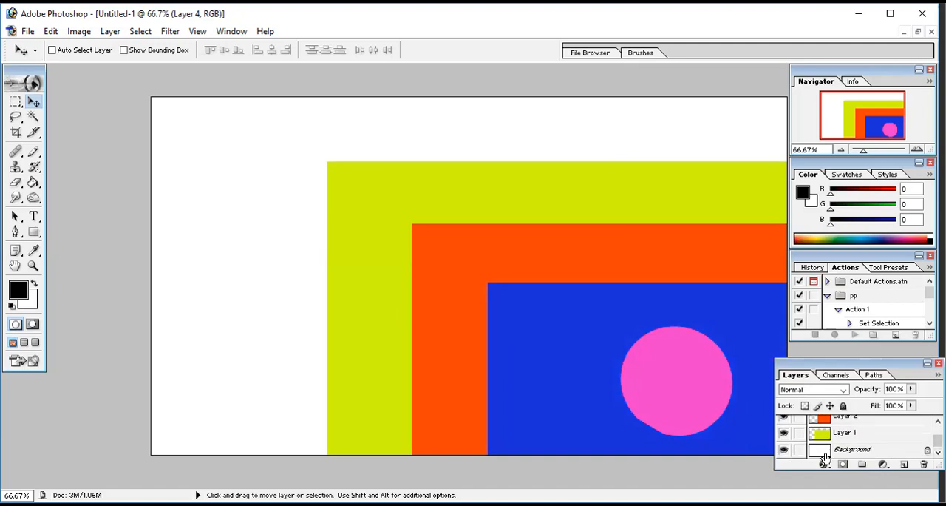
{"action": "left_click_drag", "start_coordinate": [837, 433], "coordinate": [837, 415]}
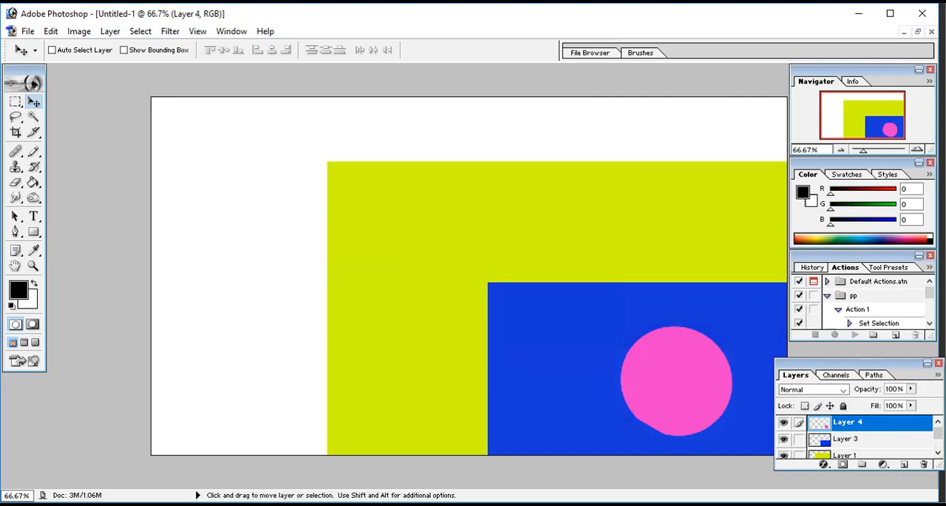
Step: Enlarge the Layers palette and move the yellow-green Layer 1 below the orange Layer 2
{"action": "left_click_drag", "start_coordinate": [940, 467], "coordinate": [938, 496]}
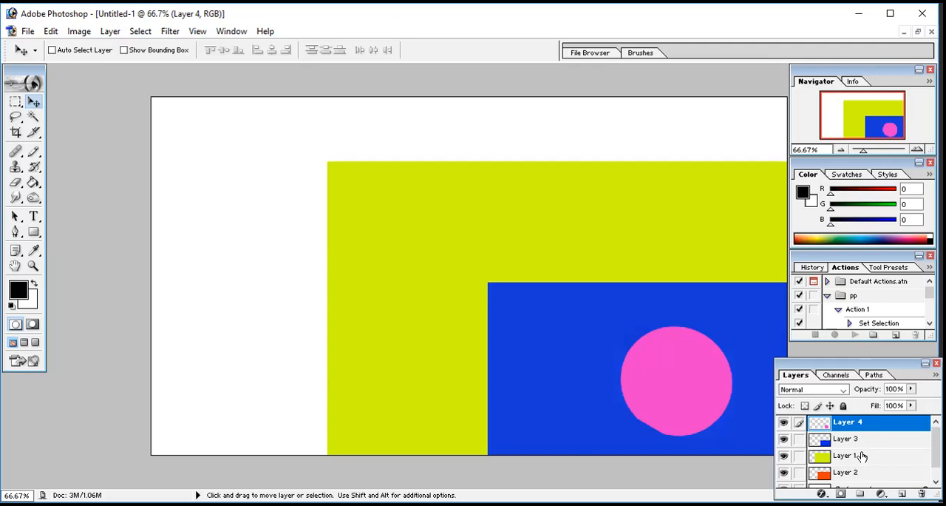
{"action": "left_click_drag", "start_coordinate": [861, 456], "coordinate": [862, 479]}
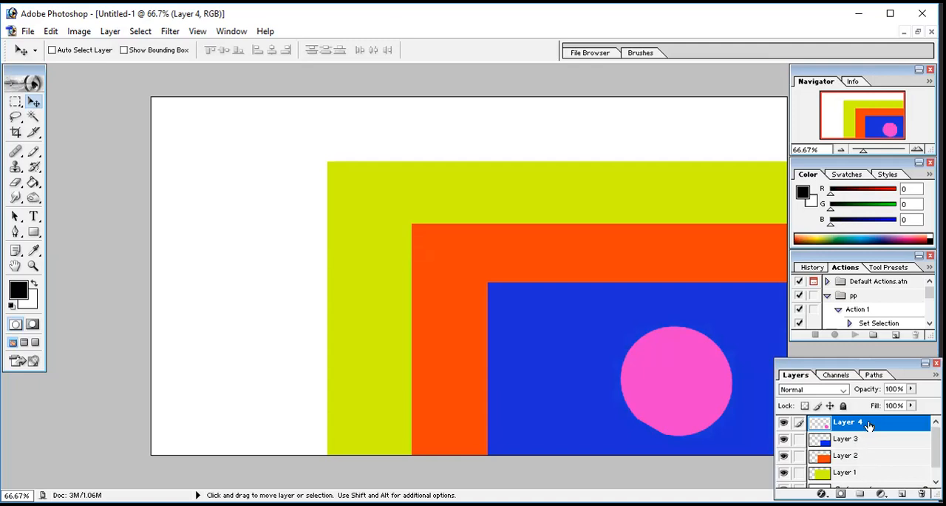
Step: Move the blue Layer 3 below the orange Layer 2, and toggle Layer 2's visibility off and on
{"action": "left_click_drag", "start_coordinate": [870, 421], "coordinate": [867, 461]}
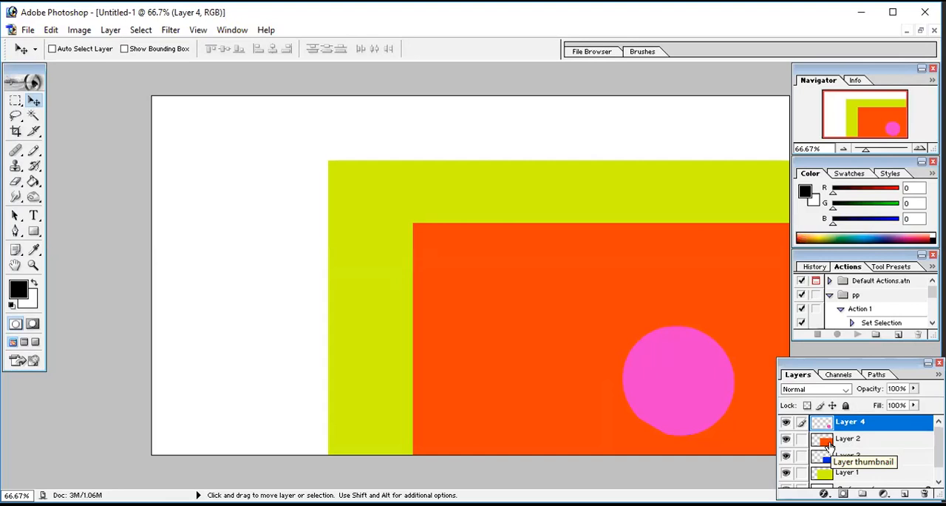
{"action": "left_click", "coordinate": [786, 440]}
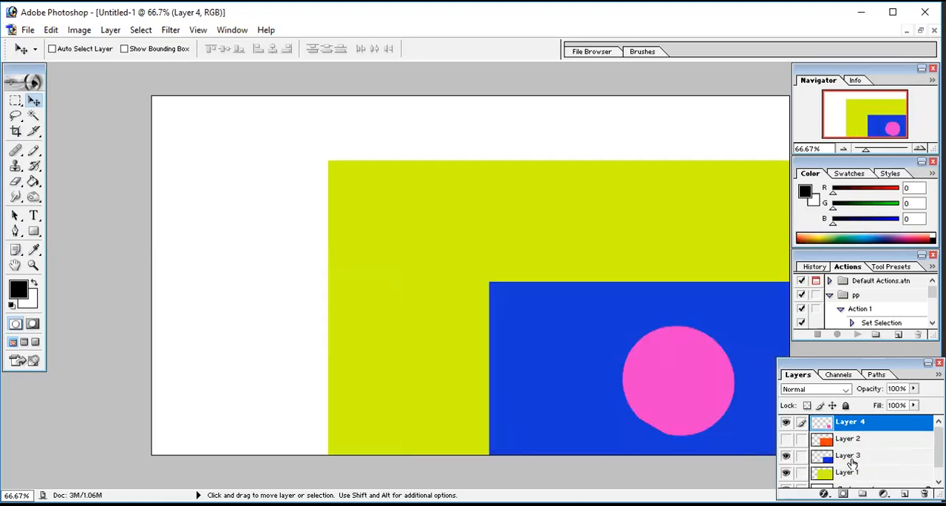
{"action": "left_click", "coordinate": [787, 439]}
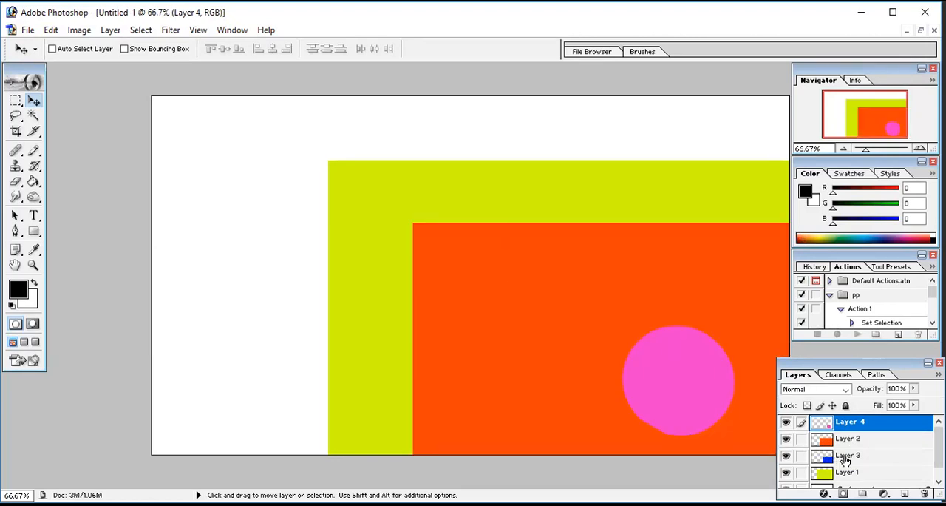
Step: Move the blue Layer 3 back above the orange Layer 2 and delete Layer 3
{"action": "left_click", "coordinate": [846, 459]}
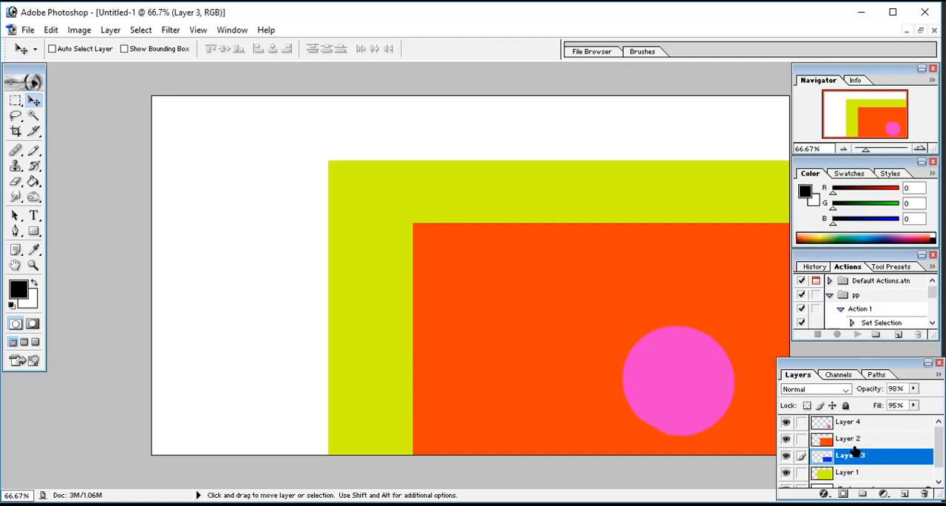
{"action": "left_click_drag", "start_coordinate": [851, 454], "coordinate": [854, 440]}
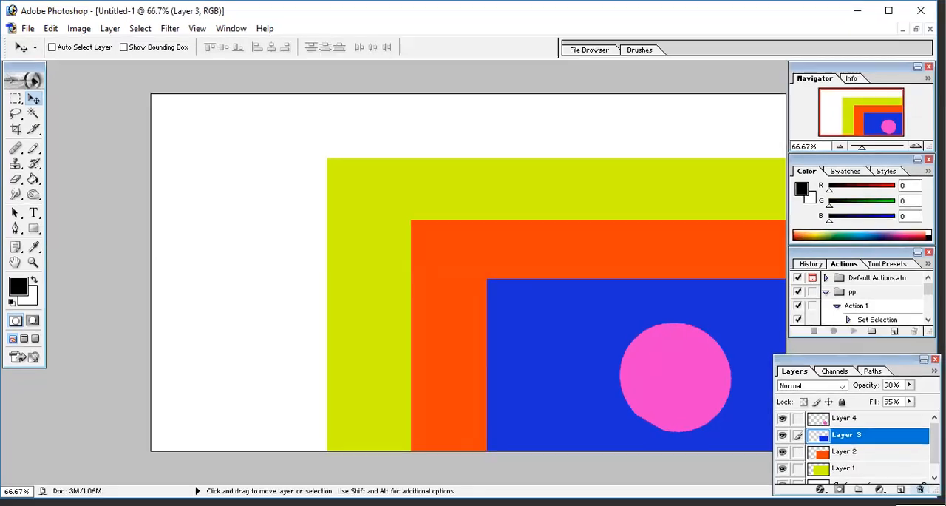
{"action": "left_click", "coordinate": [925, 493]}
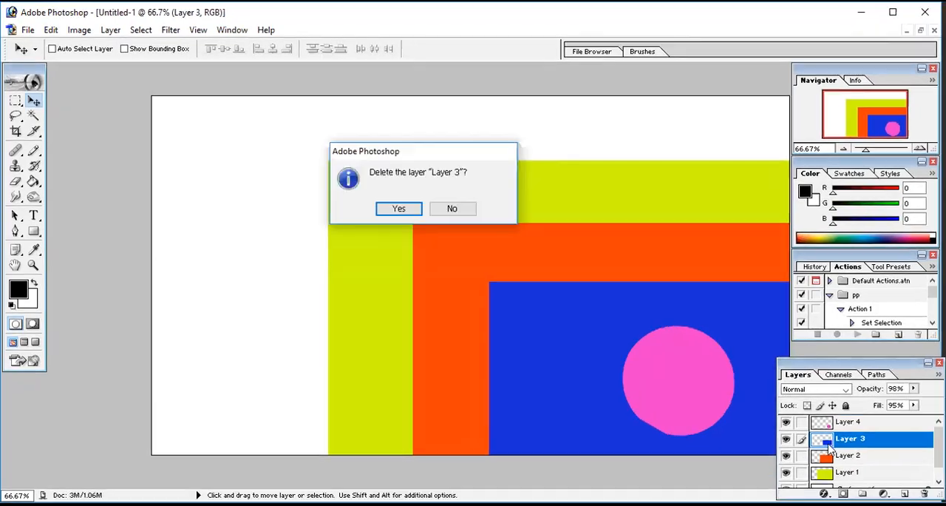
{"action": "left_click", "coordinate": [405, 210]}
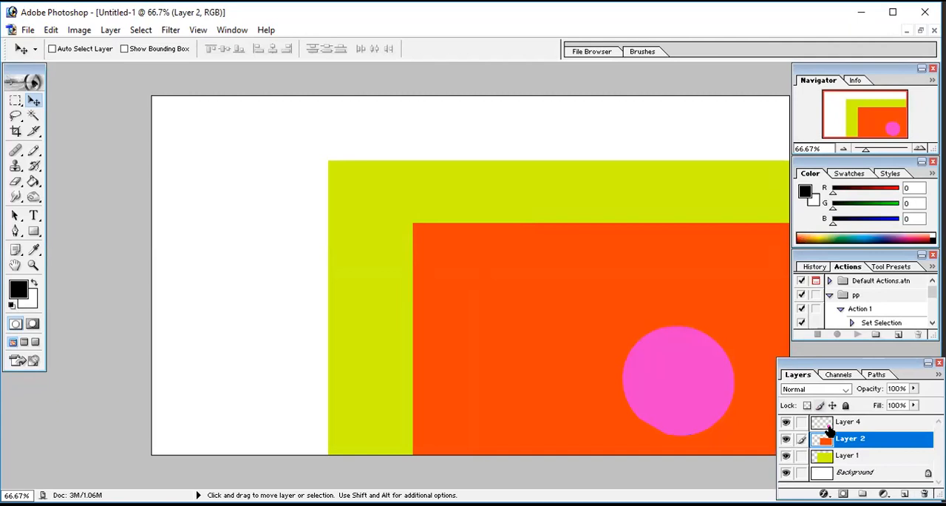
Step: Rename Layer 2 as Orange in its layer properties
{"action": "right_click", "coordinate": [847, 443]}
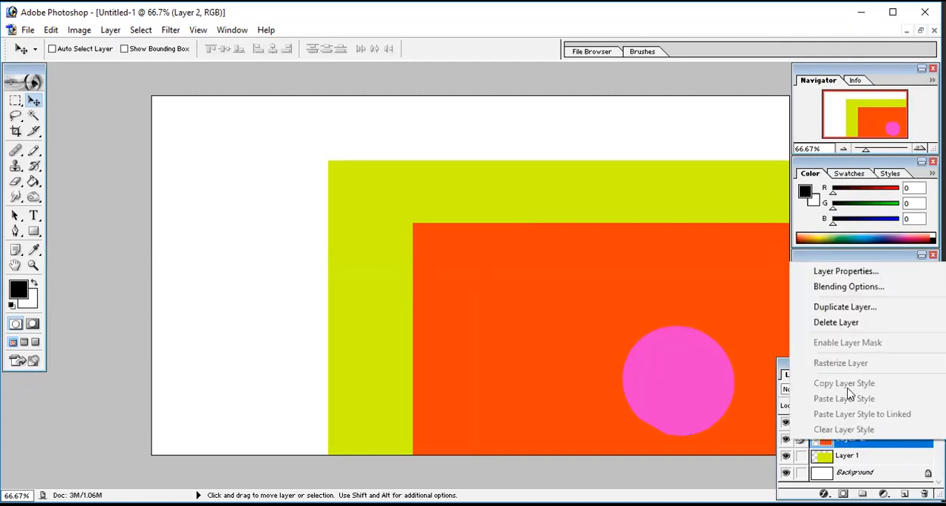
{"action": "left_click", "coordinate": [855, 273]}
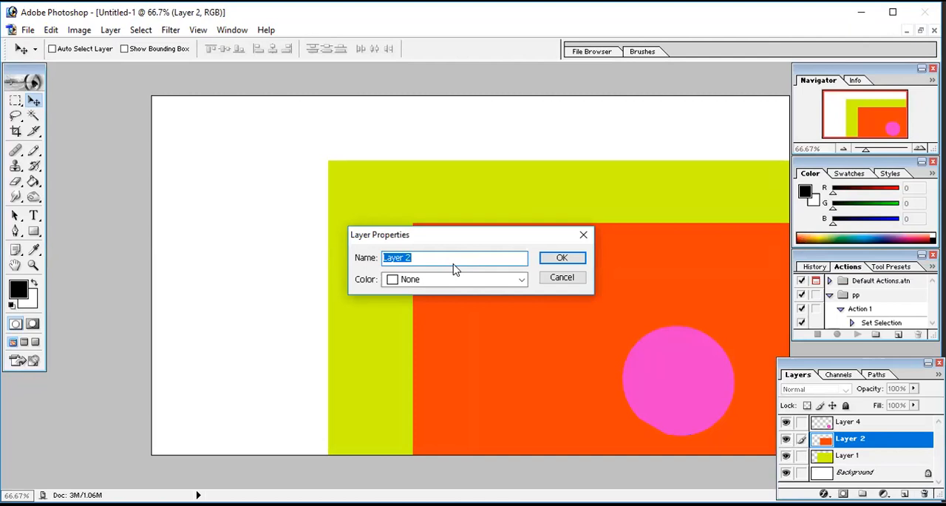
{"action": "type", "text": "Orange"}
{"action": "left_click", "coordinate": [548, 264]}
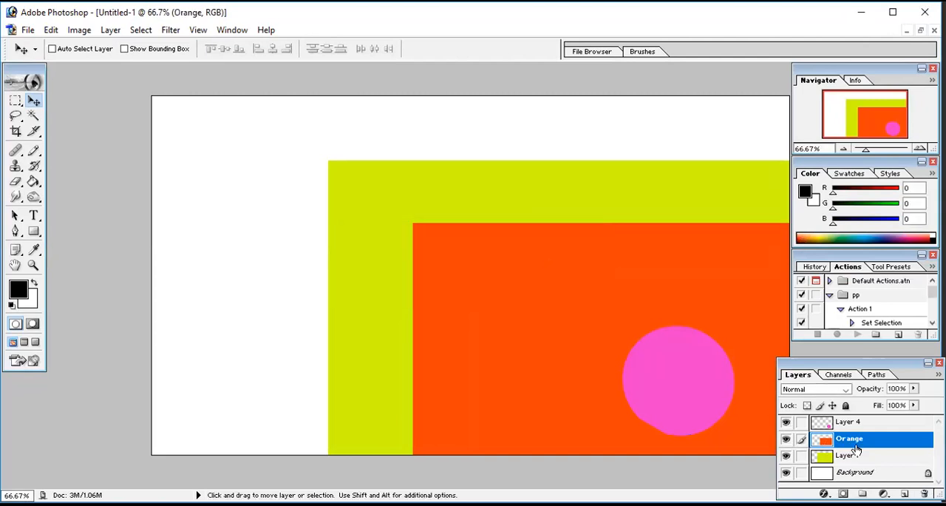